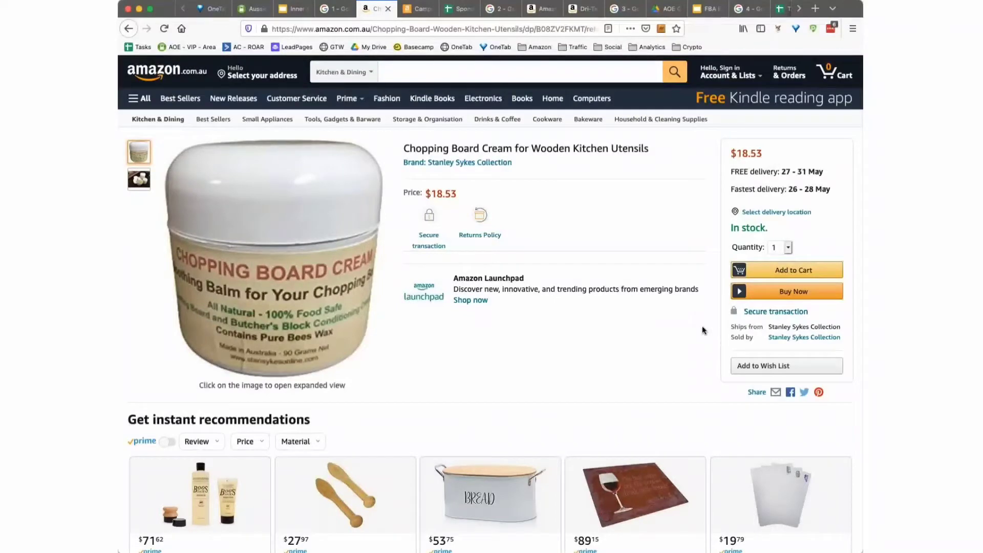
From the Amazon Australia home page, search for "magic wands" and look through the product results.
click(156, 80)
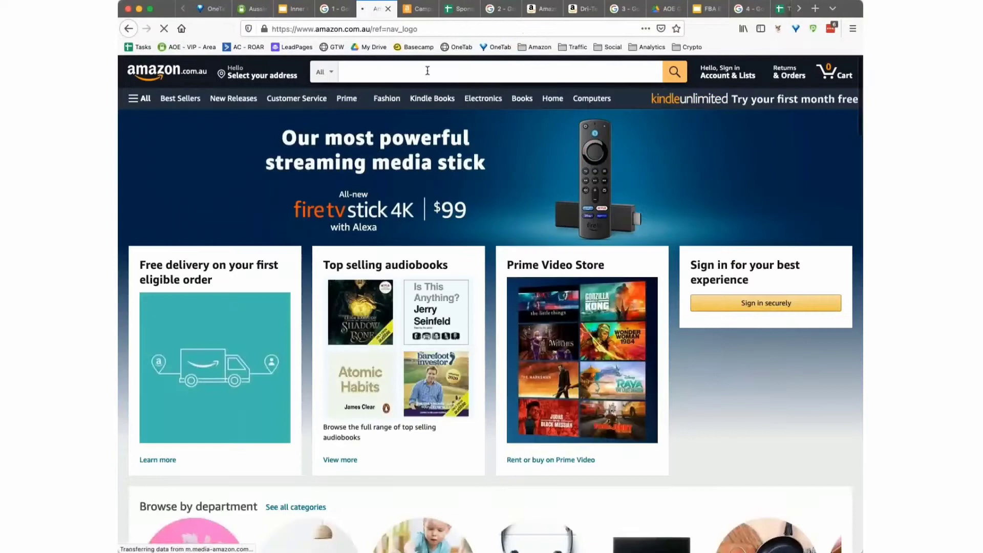
click(427, 71)
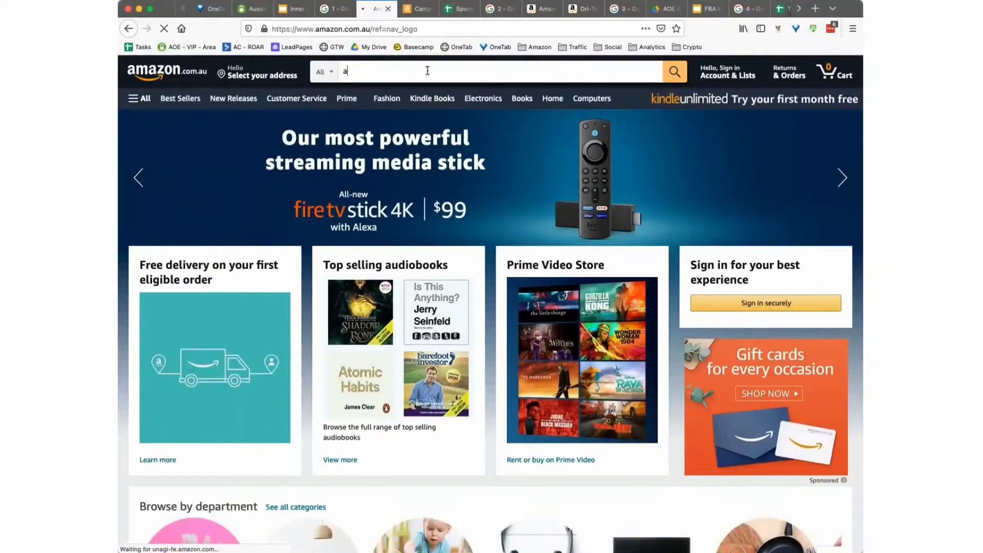
key(BackSpace)
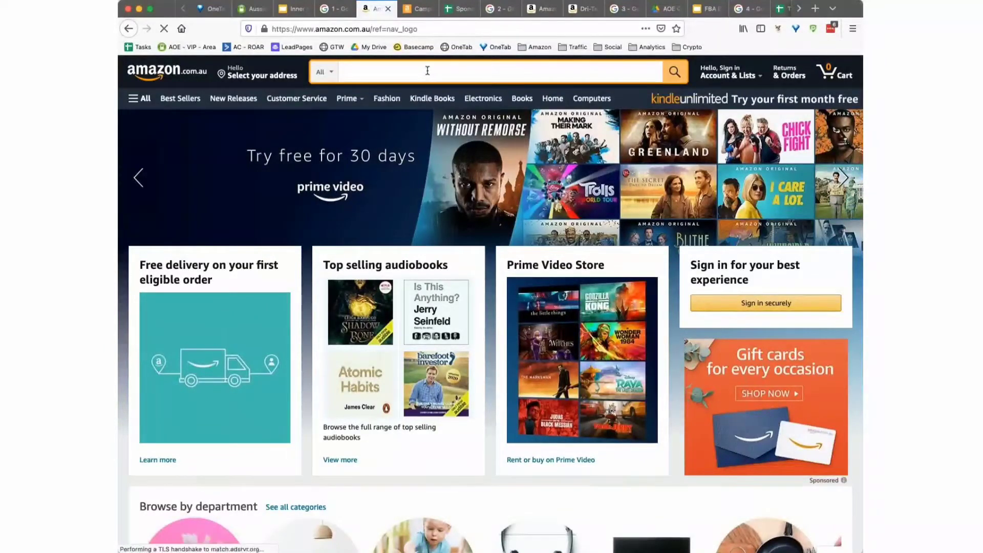
text(mag)
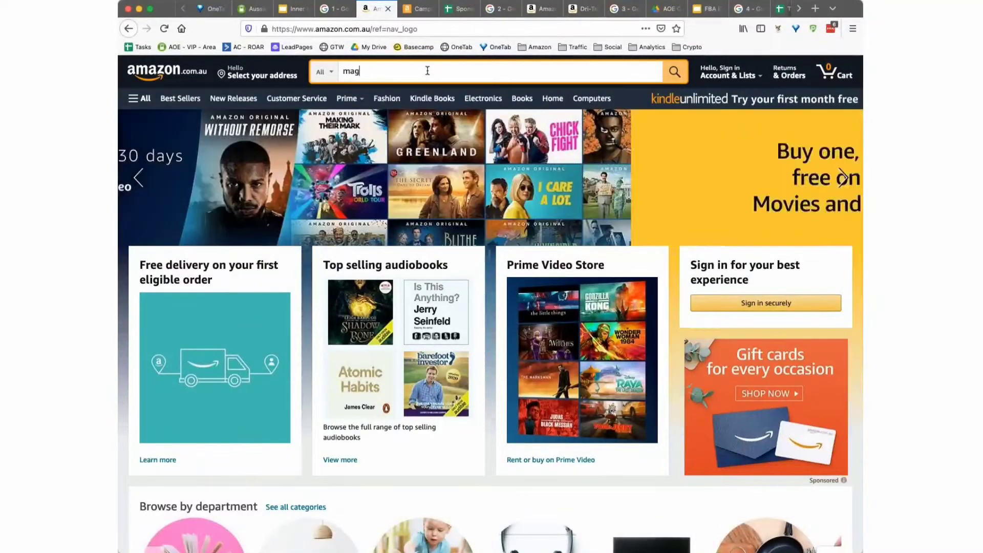
text(ic wands)
key(Return)
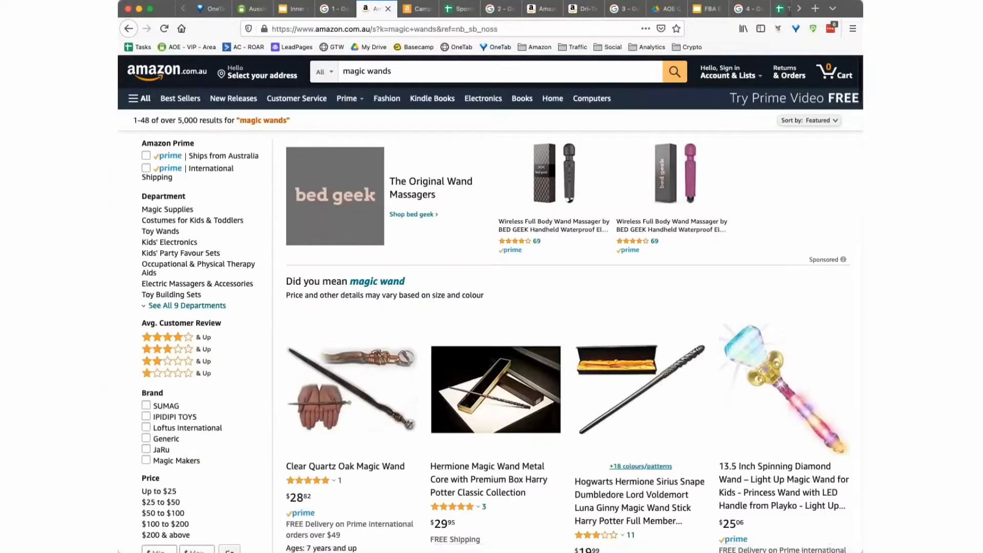
scroll(550, 352, down, 5)
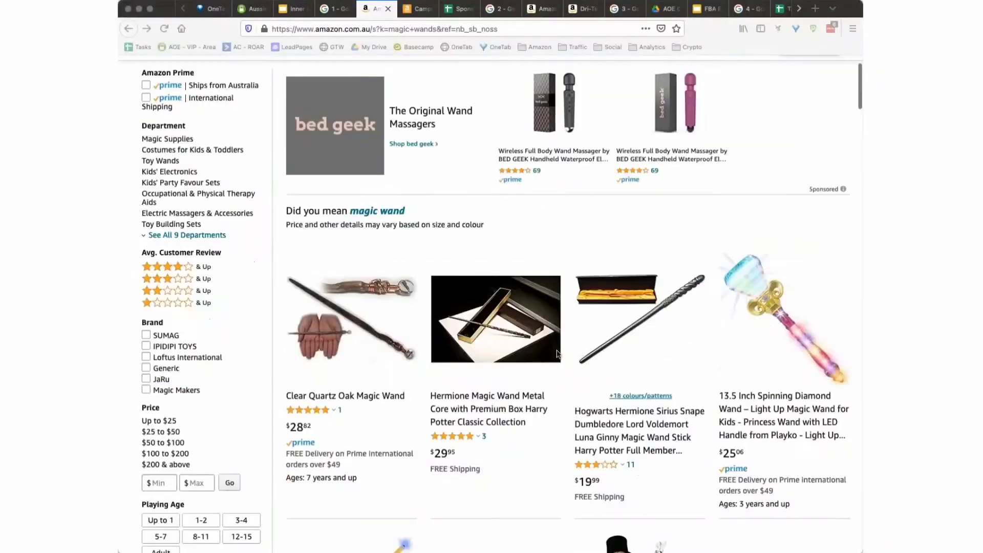
scroll(553, 352, down, 5)
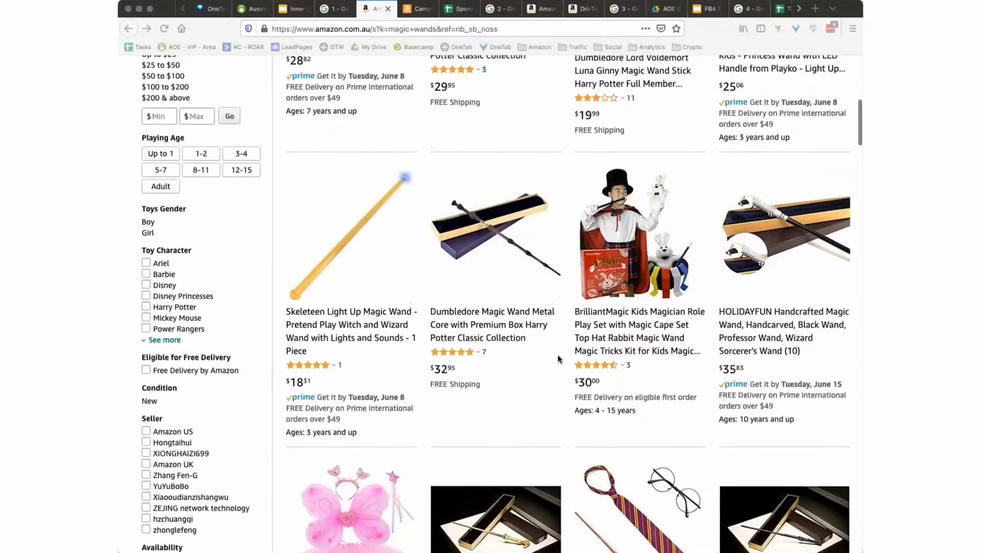
scroll(414, 70, up, 10)
Search Amazon Australia for "magic trick" and look through the product results.
click(414, 71)
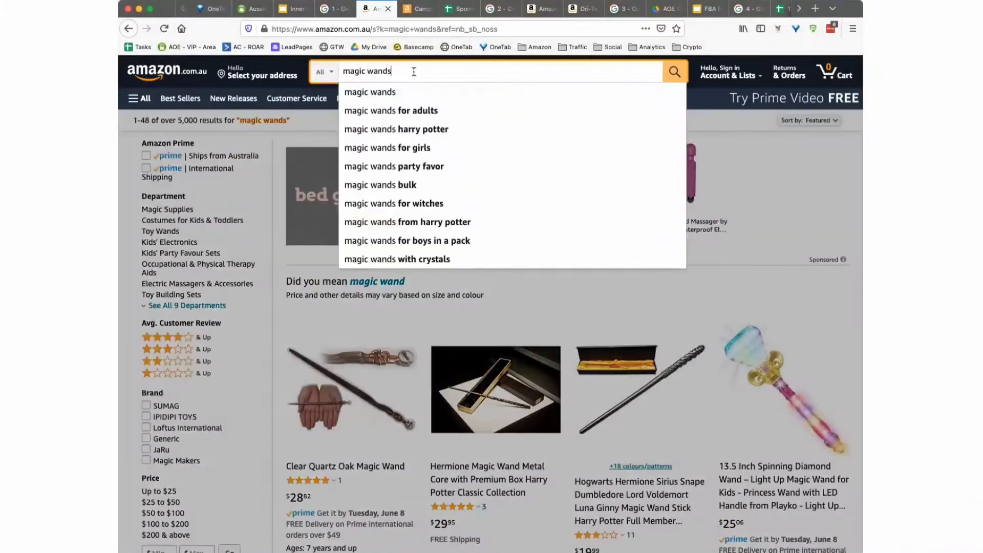
key(BackSpace)
key(BackSpace)
key(BackSpace)
key(BackSpace)
key(BackSpace)
text(t)
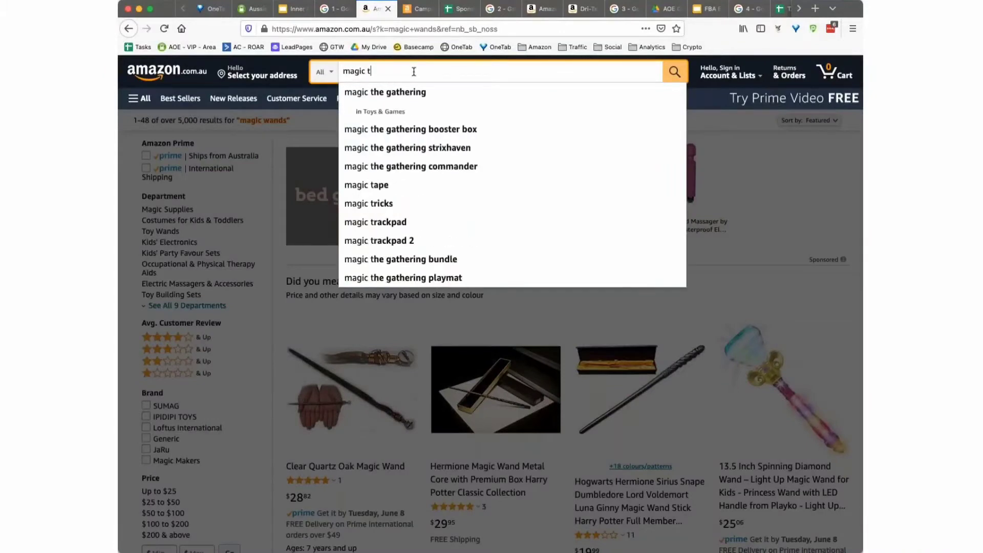
text(rick)
key(Return)
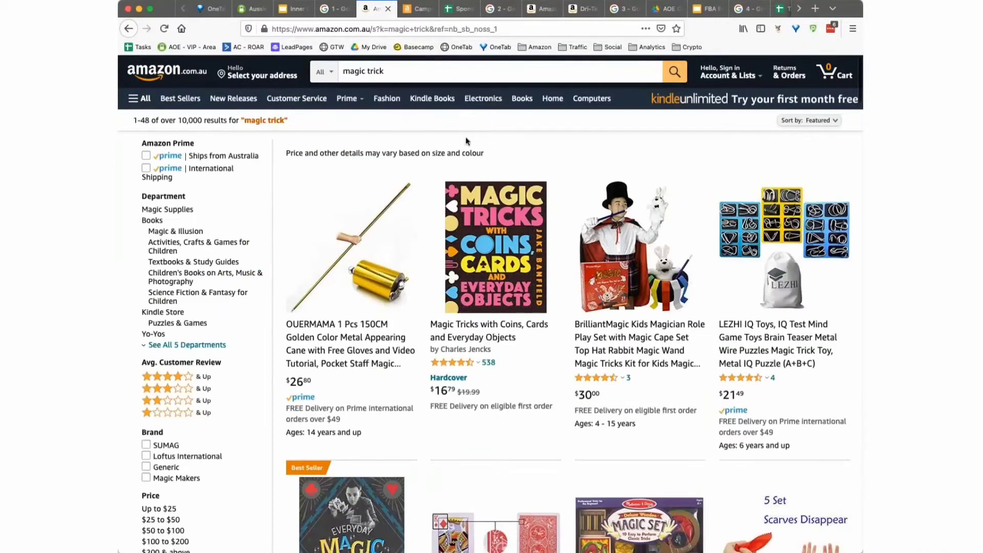
scroll(499, 219, down, 8)
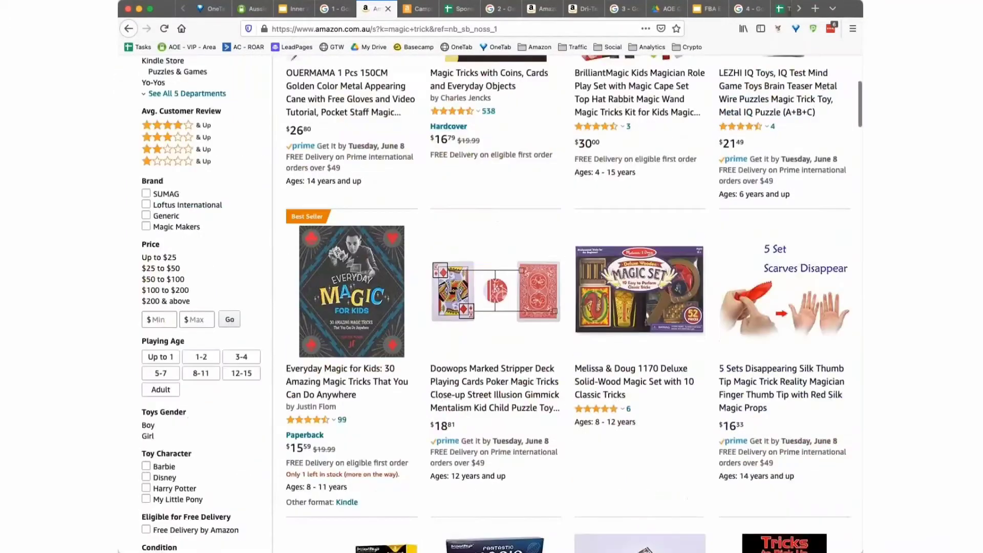
scroll(669, 136, up, 8)
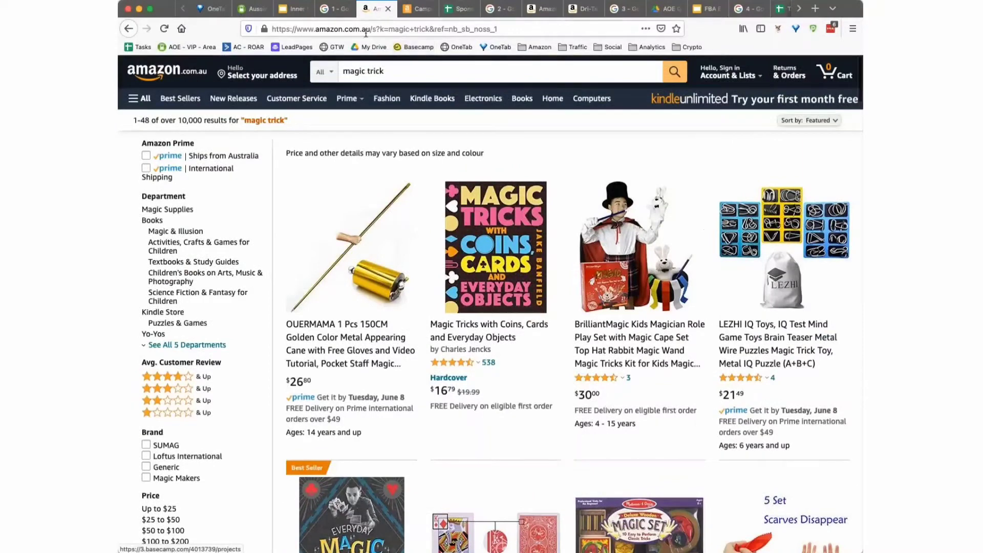
Change the results page address from amazon.com.au to amazon.com to run the "magic trick" search on the US site.
click(368, 28)
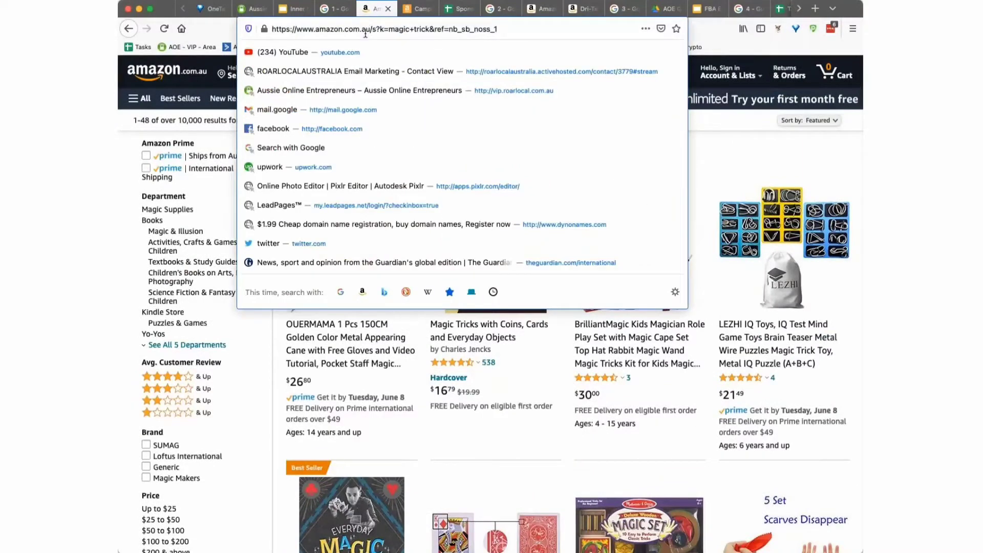
click(365, 32)
key(BackSpace)
key(BackSpace)
key(BackSpace)
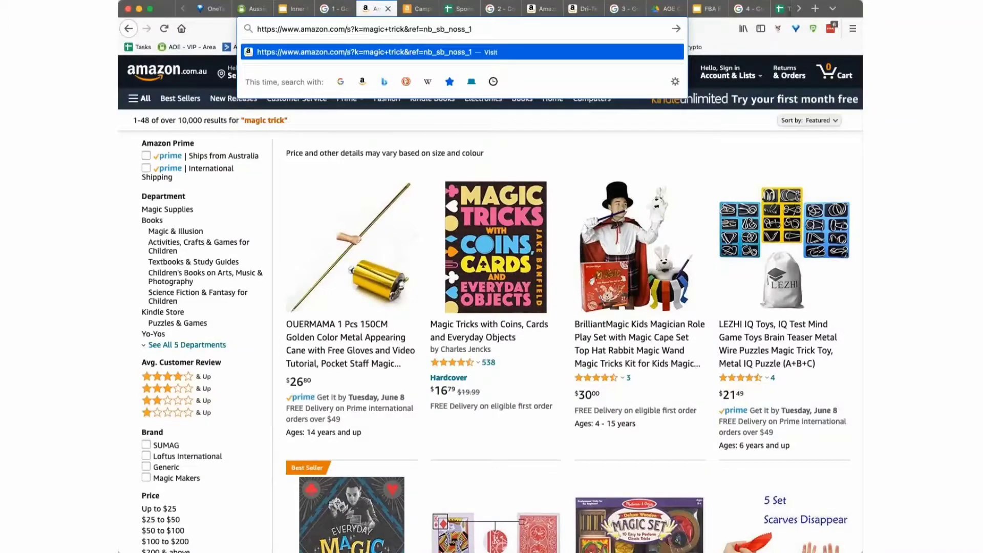
key(Return)
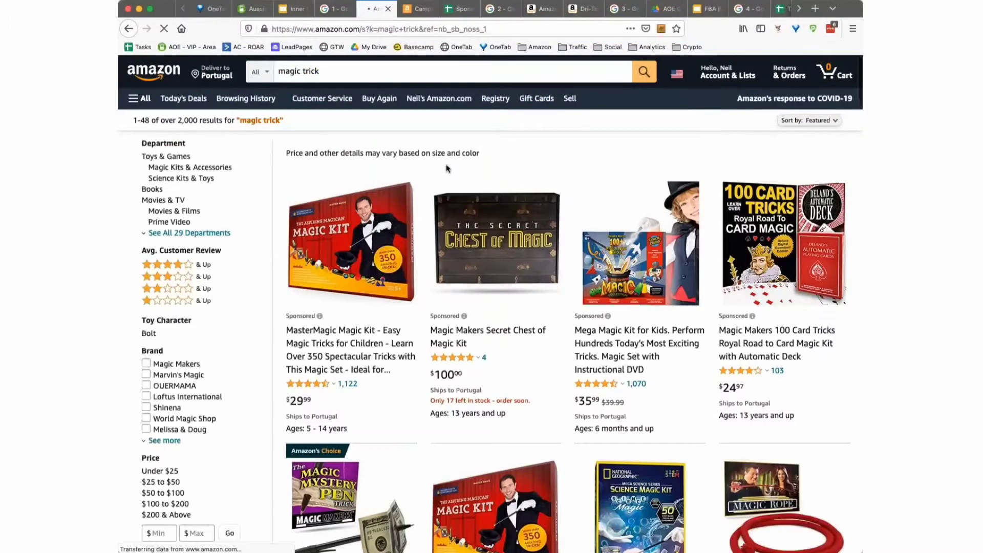
Highlight the sponsored product listings in the first row of the "magic trick" results one after another.
drag(801, 417, 726, 344)
click(806, 382)
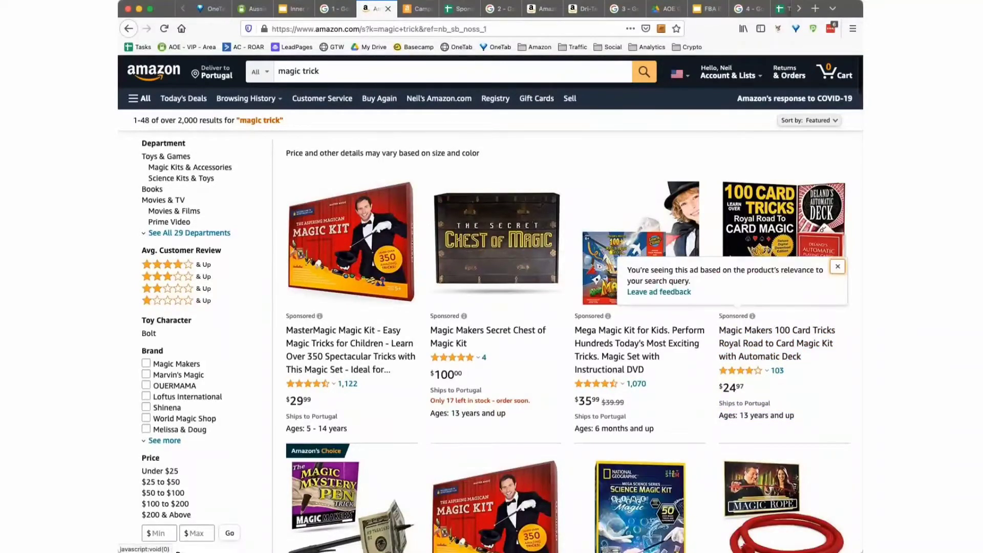
drag(668, 424, 583, 333)
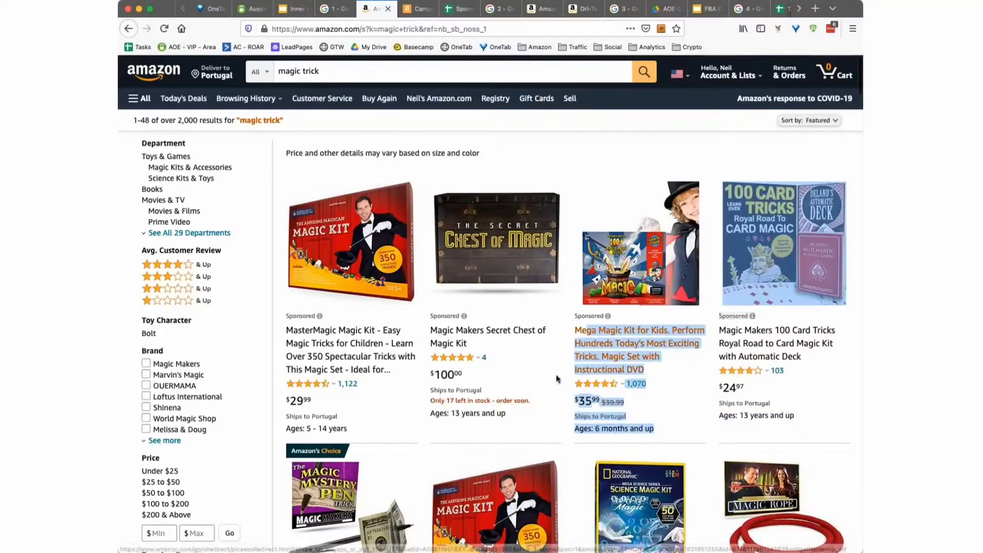
drag(538, 415, 446, 338)
click(421, 418)
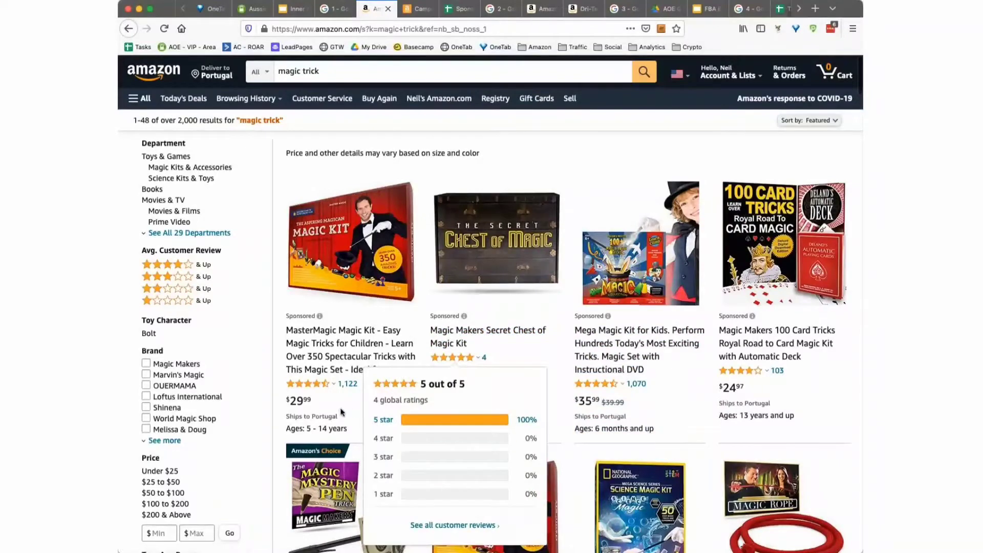
drag(383, 419, 287, 330)
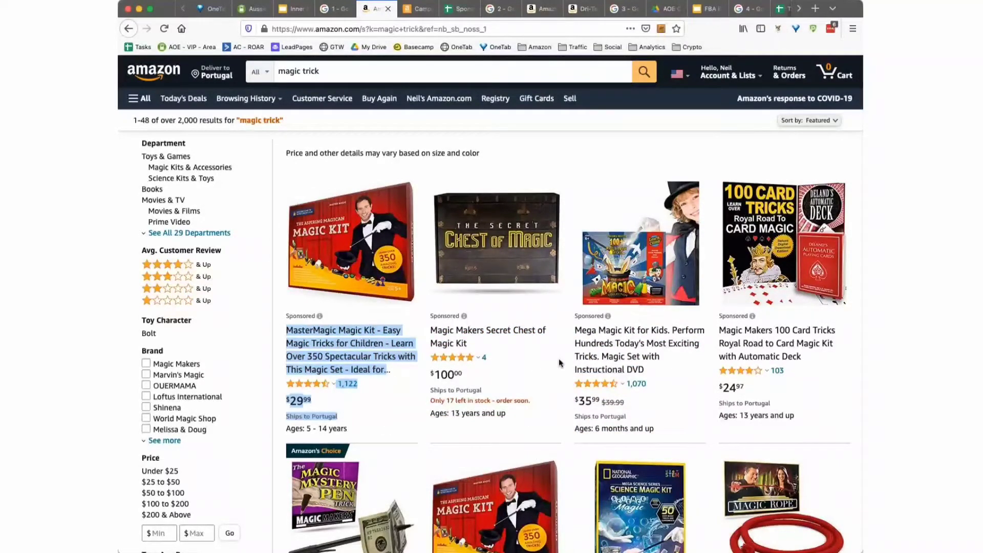
Switch to Amazon Advertising, start a new report, and set its time unit to Summary.
click(423, 11)
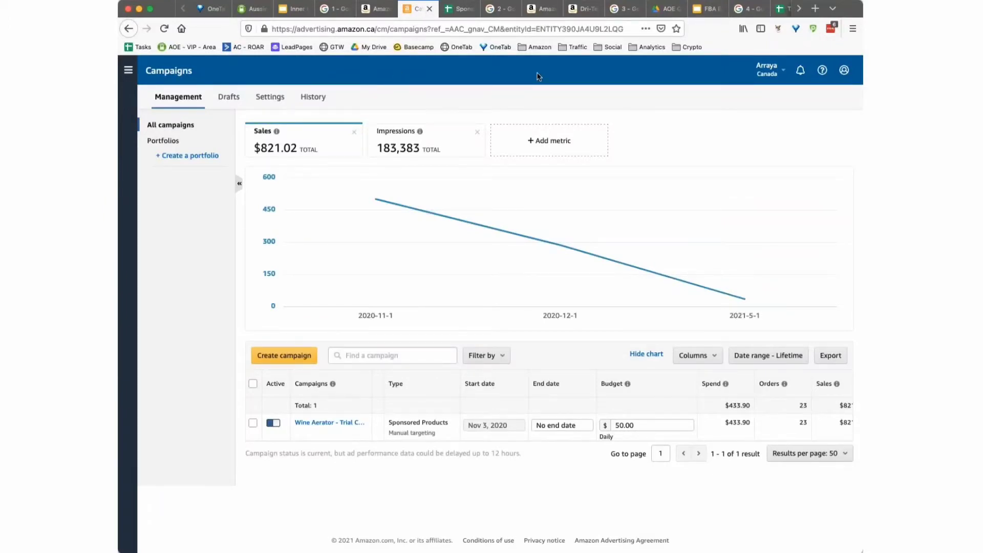
mouse_move(134, 103)
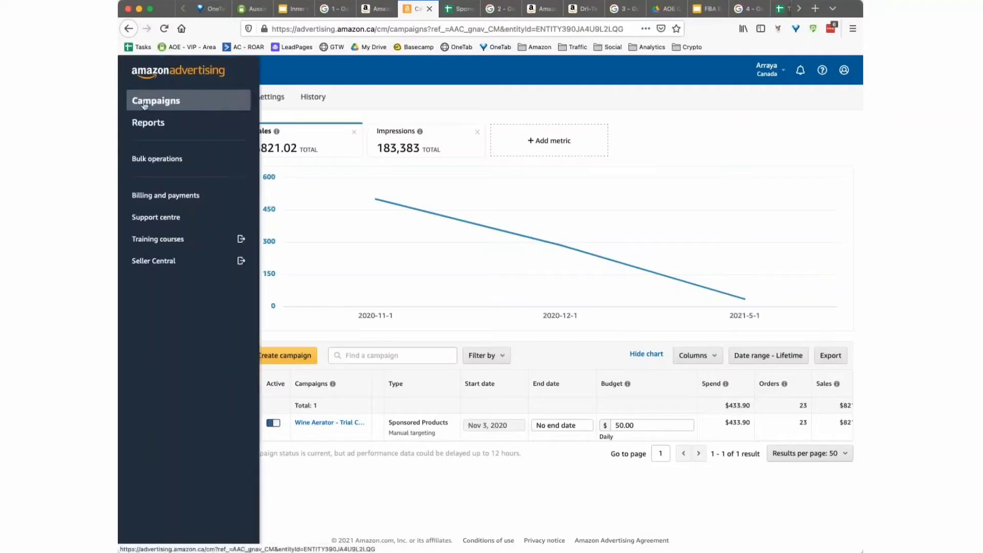
click(146, 123)
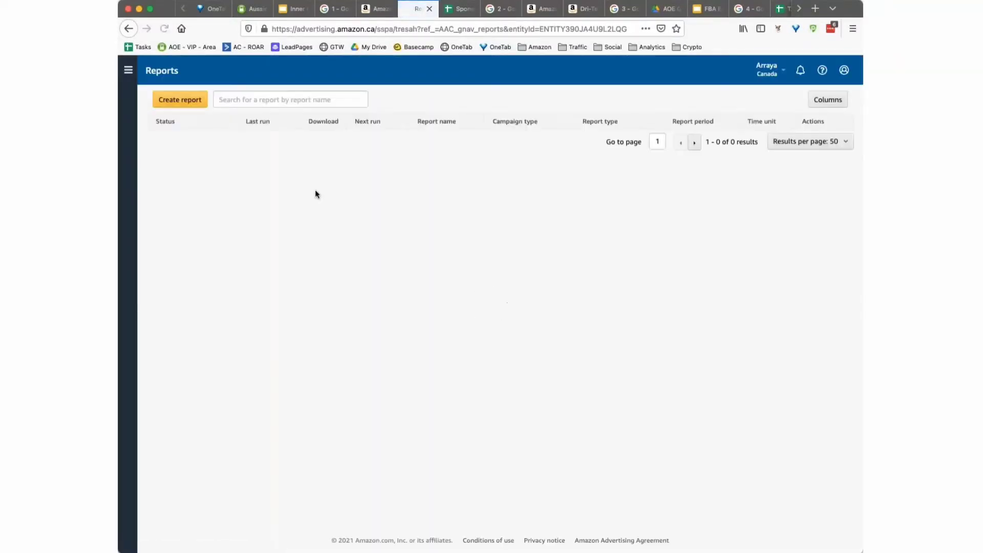
click(191, 101)
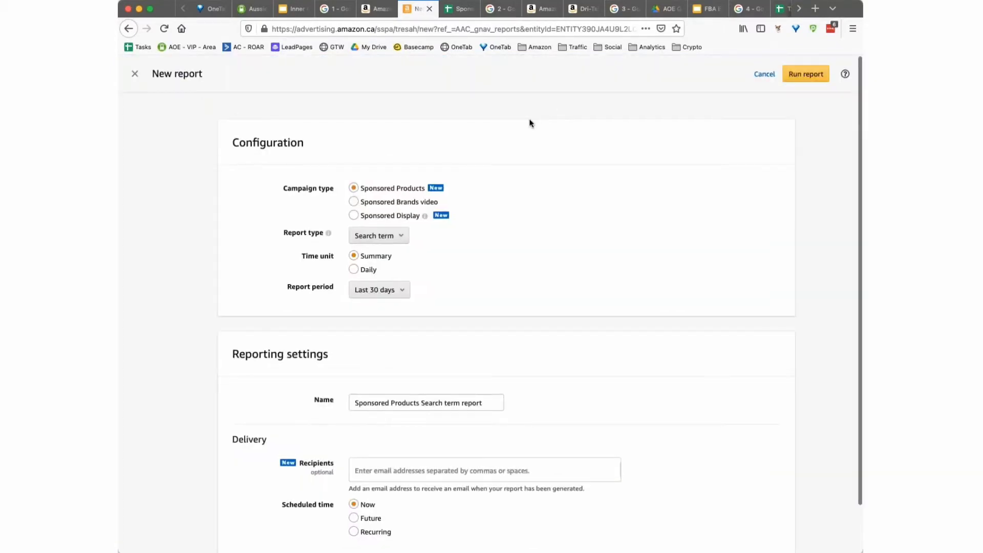
click(380, 258)
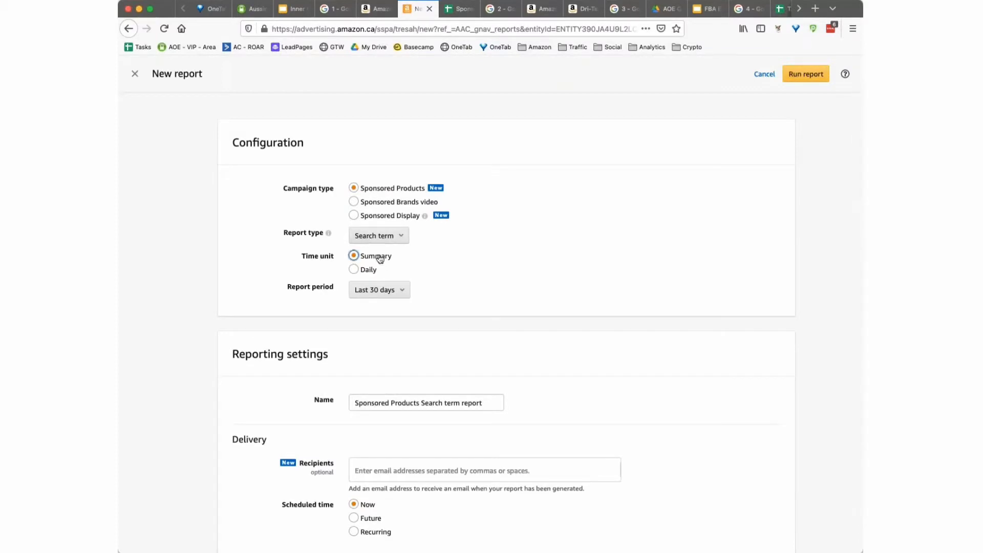
click(366, 270)
click(358, 256)
Switch to the Sponsored Products Search term report spreadsheet and examine the product-code and keyword entries under Customer Search Term.
click(457, 11)
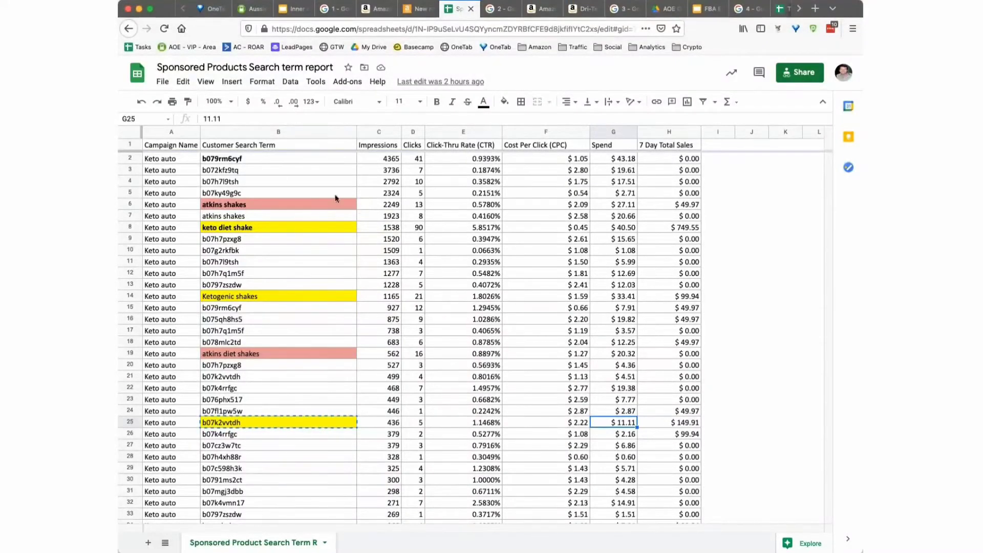
click(251, 161)
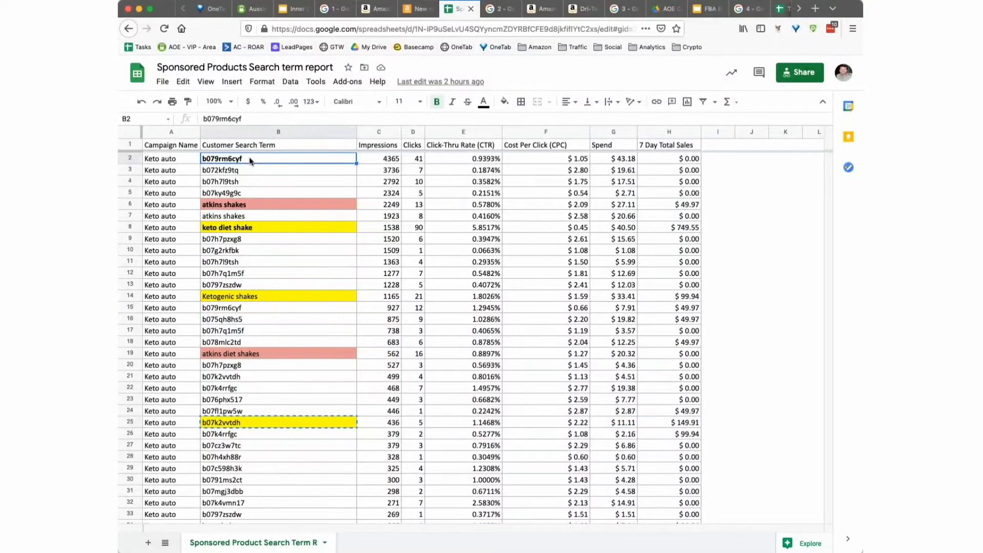
double_click(251, 119)
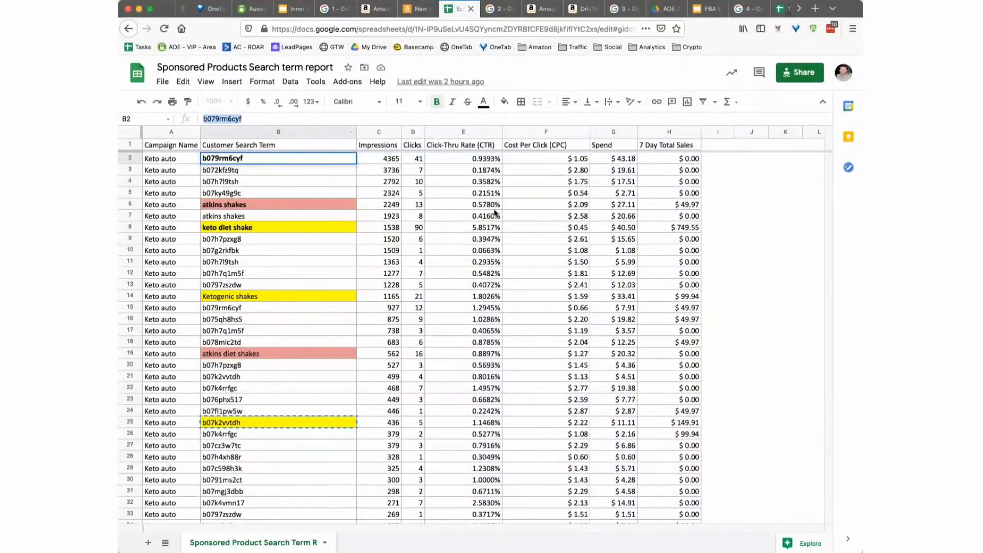
click(404, 214)
click(251, 215)
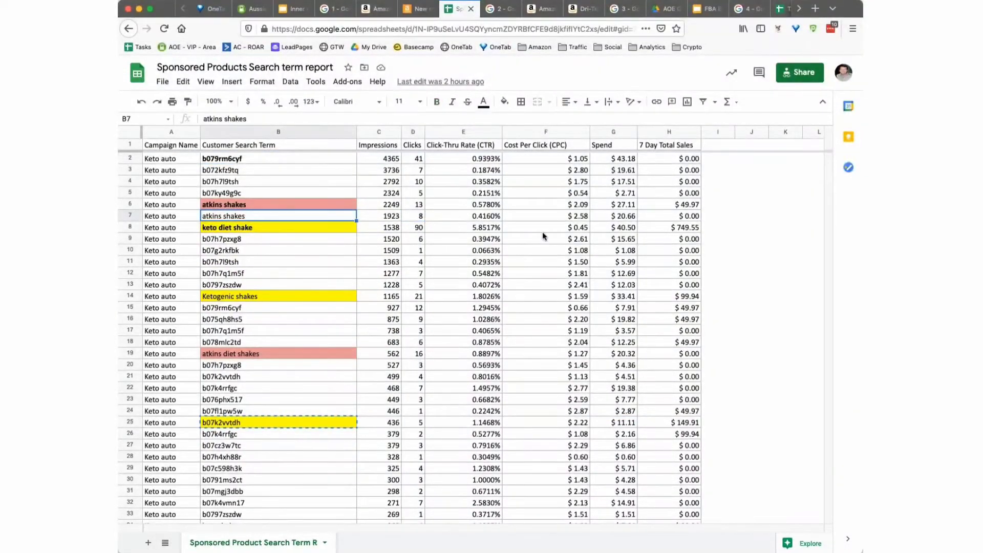
click(245, 160)
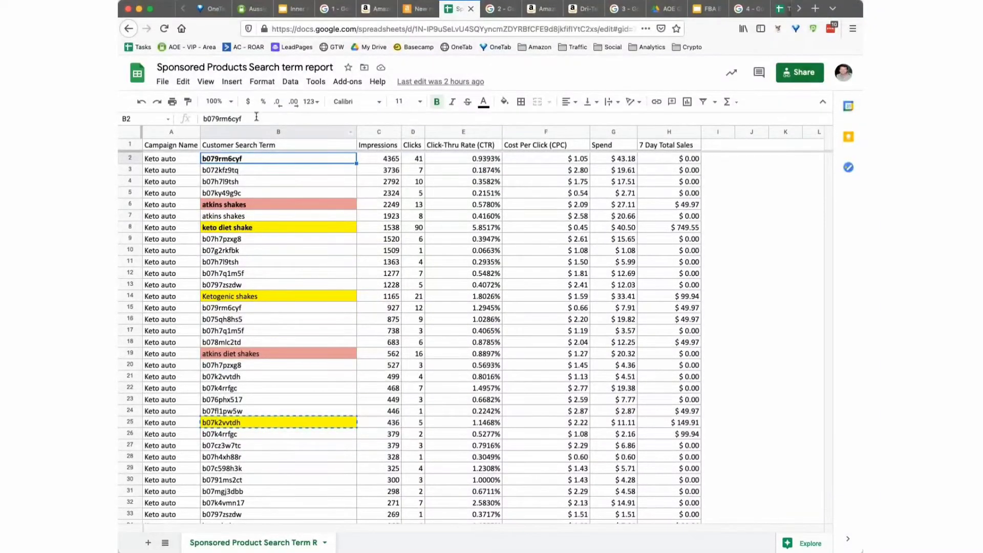
click(514, 241)
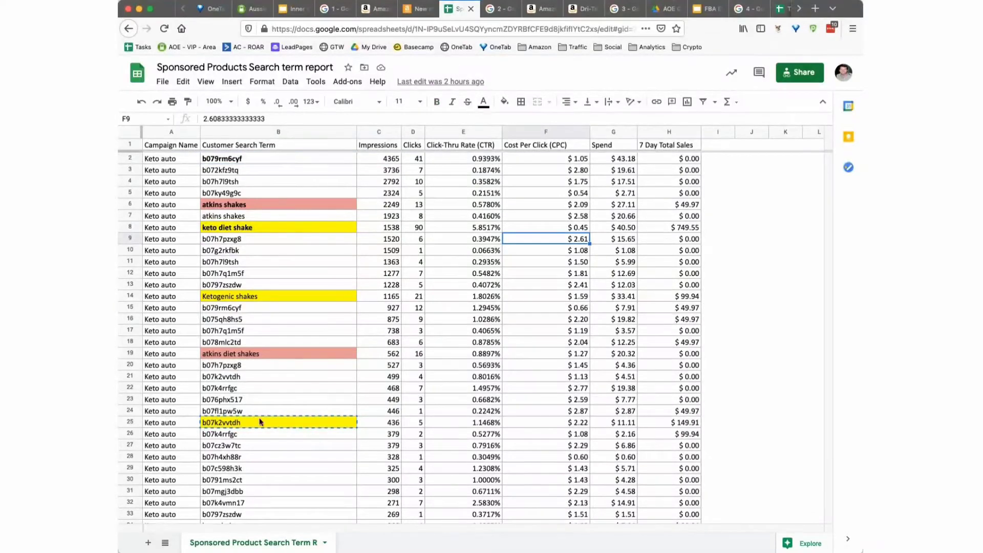
Look up the product code b07k2vvtdh from cell B25 on Amazon.com, and return to the search term report spreadsheet.
click(262, 423)
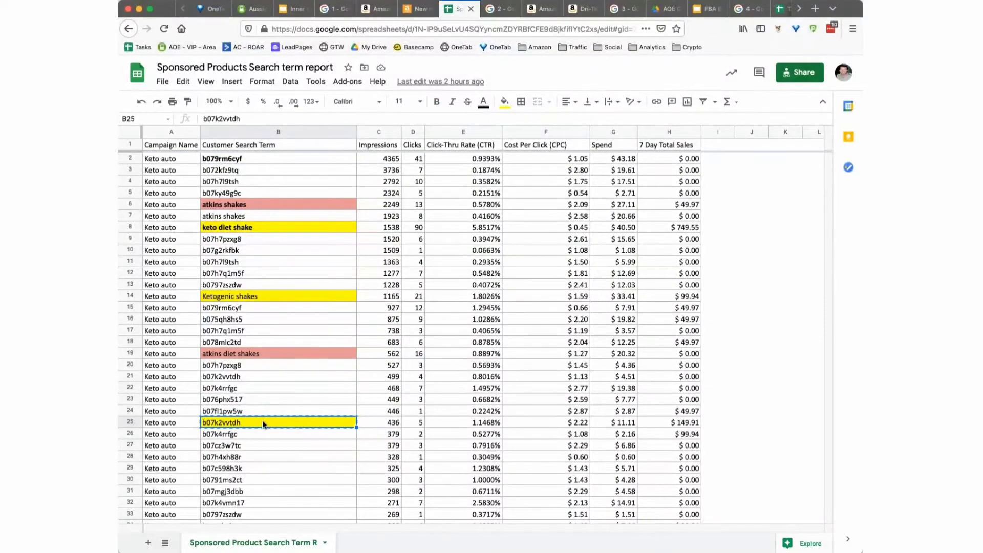
drag(379, 8, 418, 9)
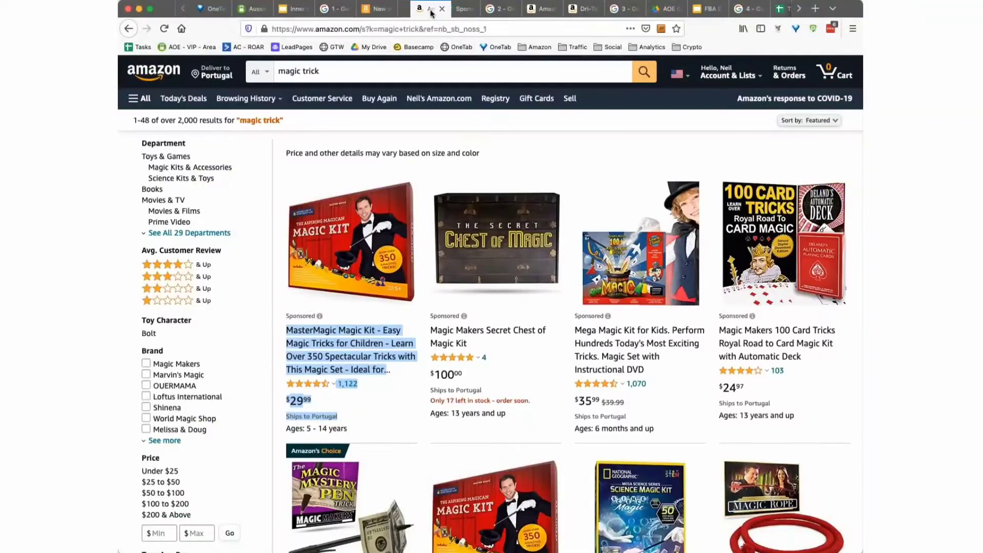
click(335, 70)
text(b07k2vvtdh)
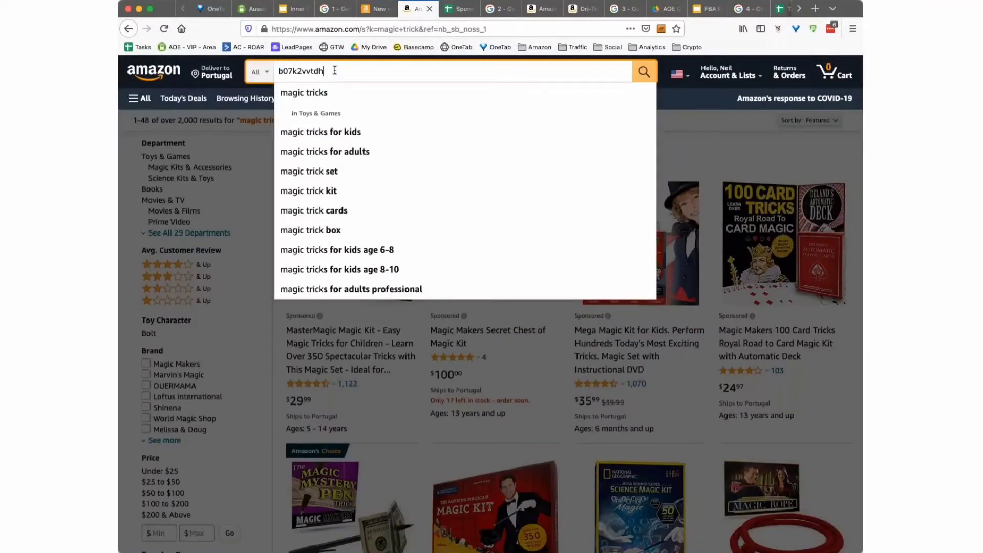
key(Return)
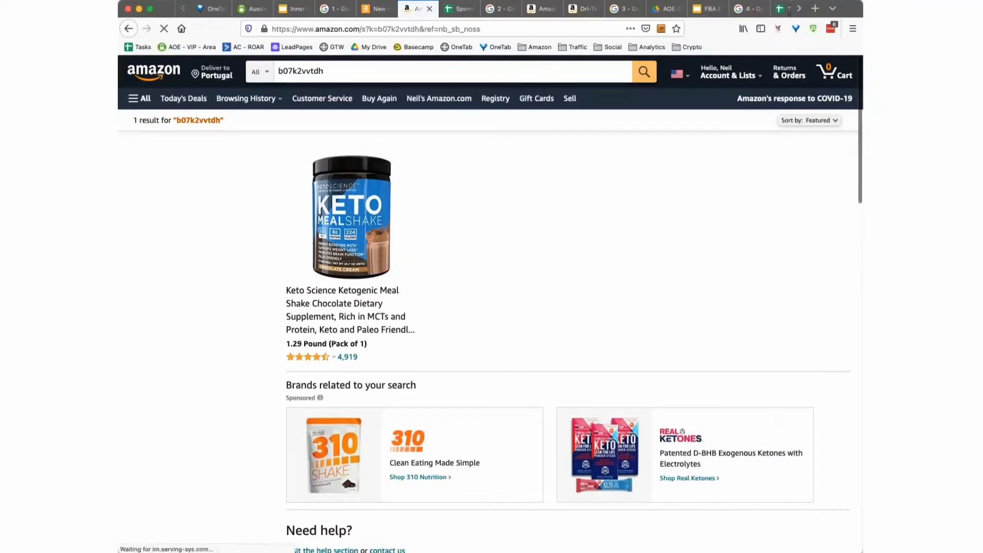
click(460, 9)
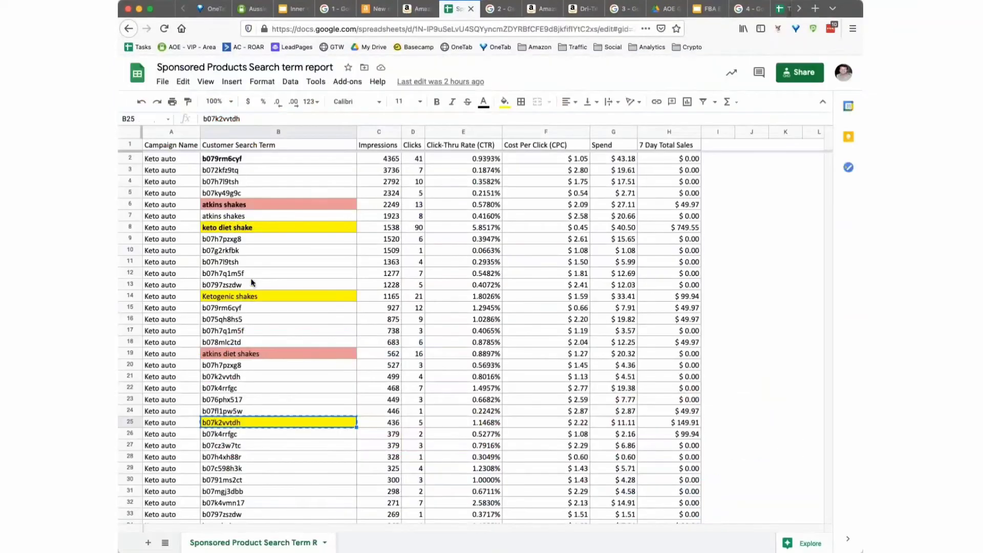
Switch to Amazon.com, open the Keto Science Ketogenic Meal Shake page, and highlight the sponsored listings under Products related to this item.
click(413, 9)
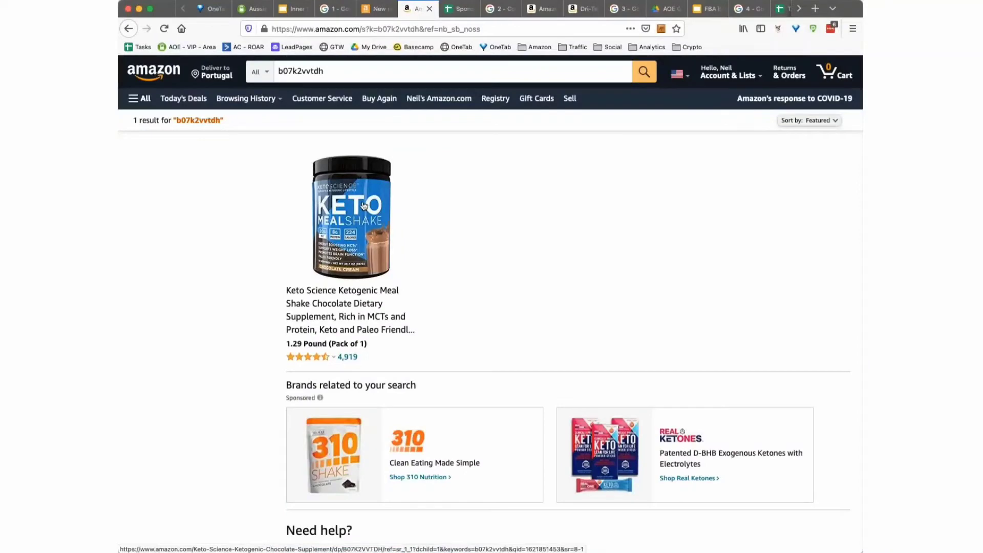
click(346, 302)
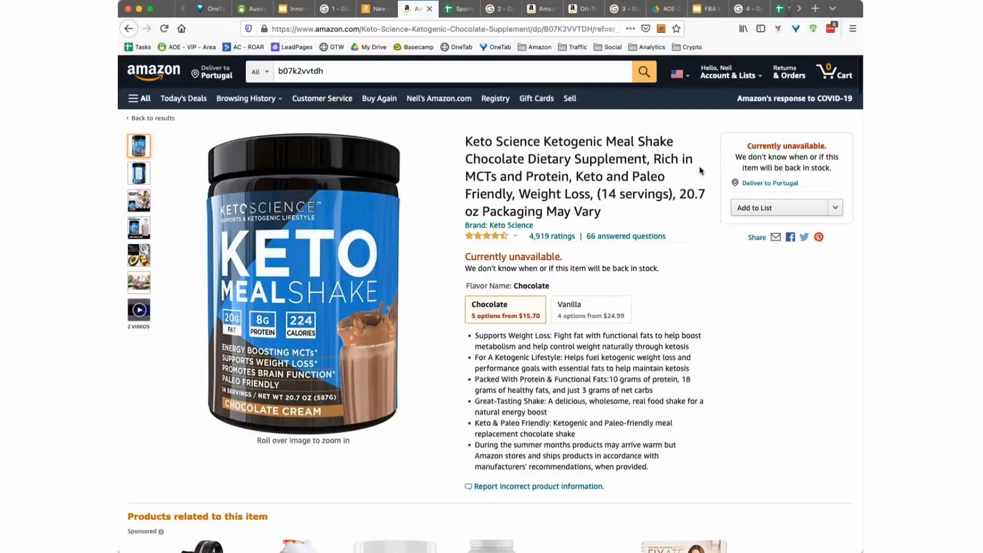
scroll(700, 171, down, 7)
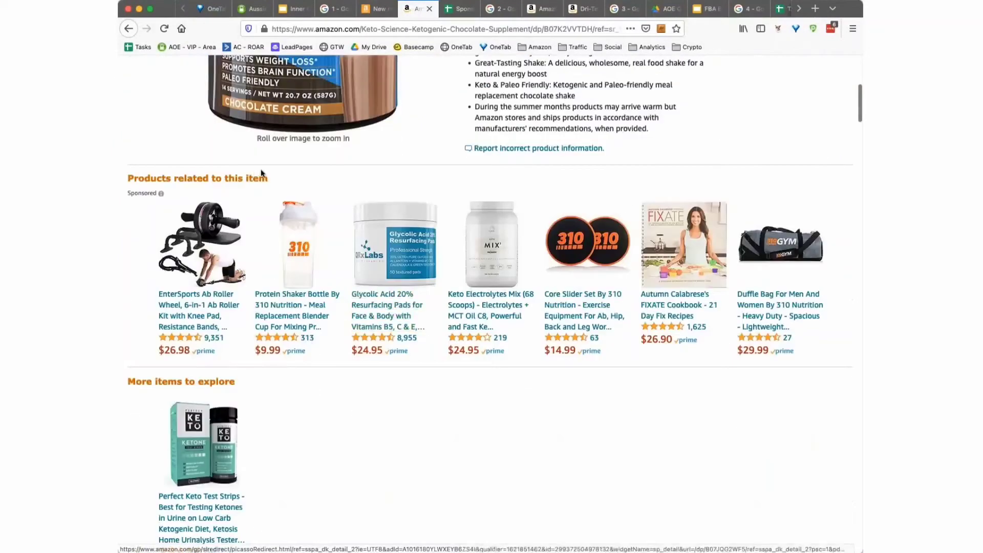
drag(267, 177, 127, 179)
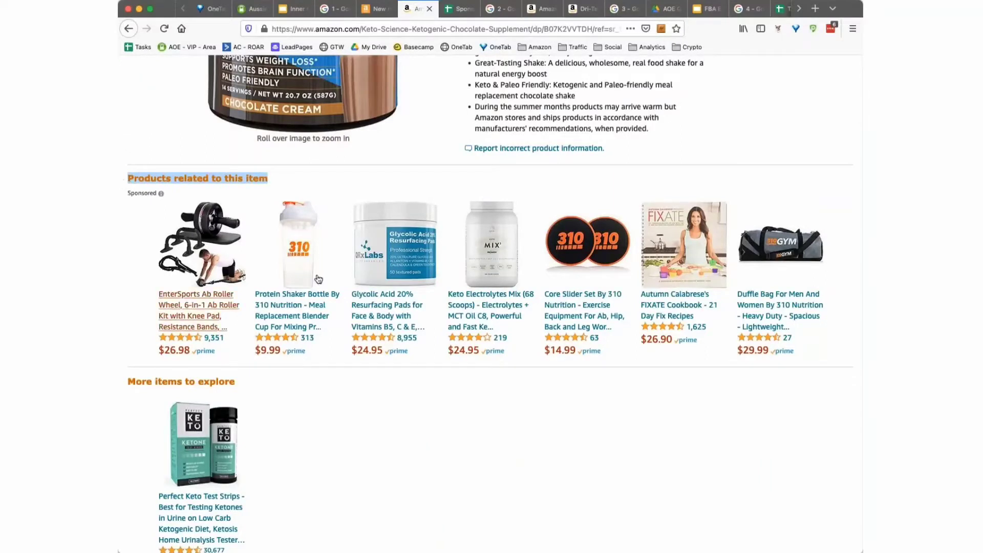
drag(814, 343, 172, 256)
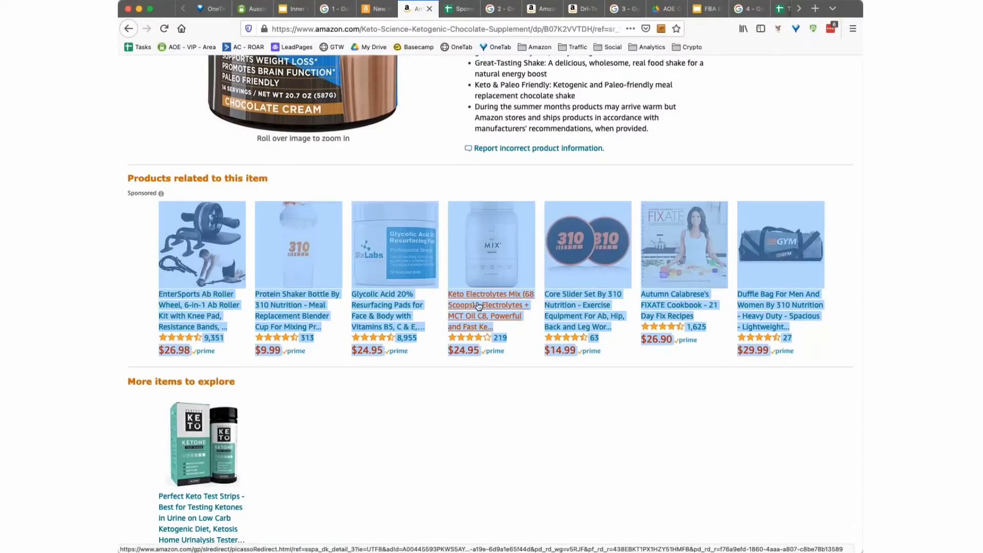
click(532, 366)
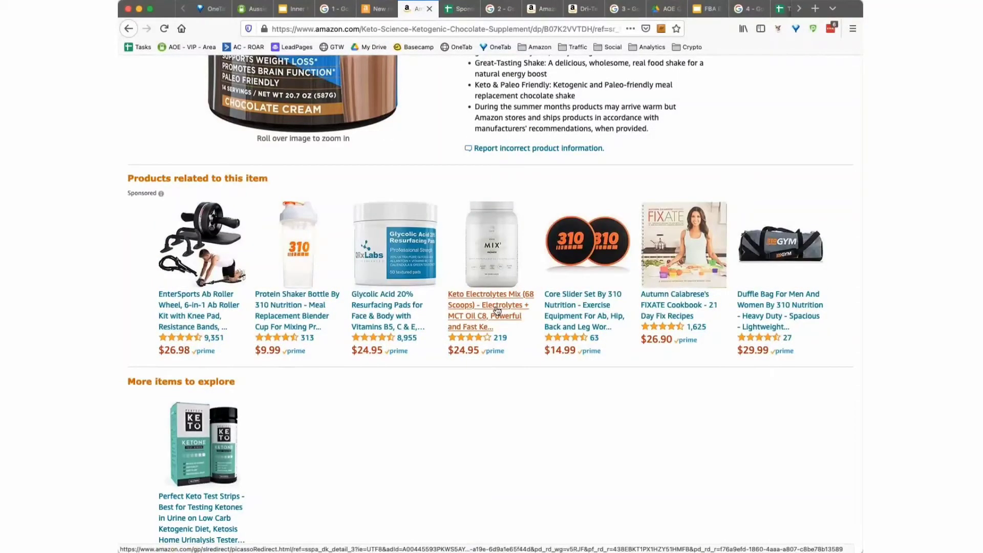
Open the sponsored Keto Electrolytes Mix (68 Scoops) listing and highlight the product code B086X744TY in its web address.
click(497, 310)
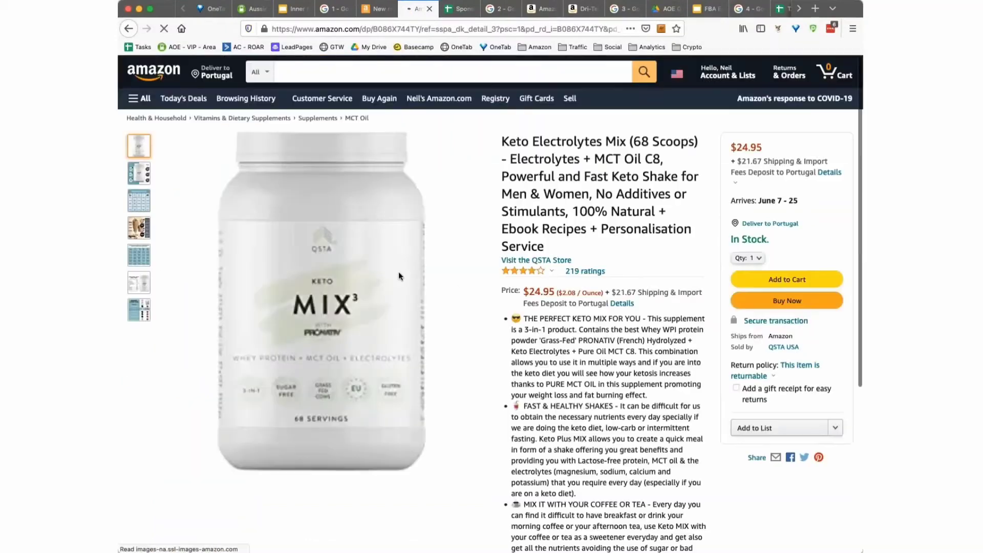
click(463, 11)
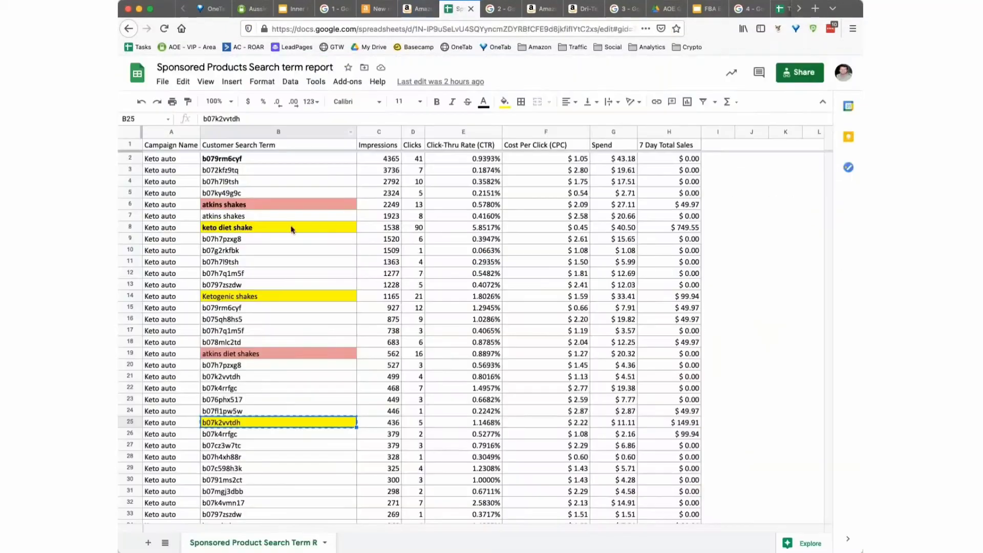
click(419, 9)
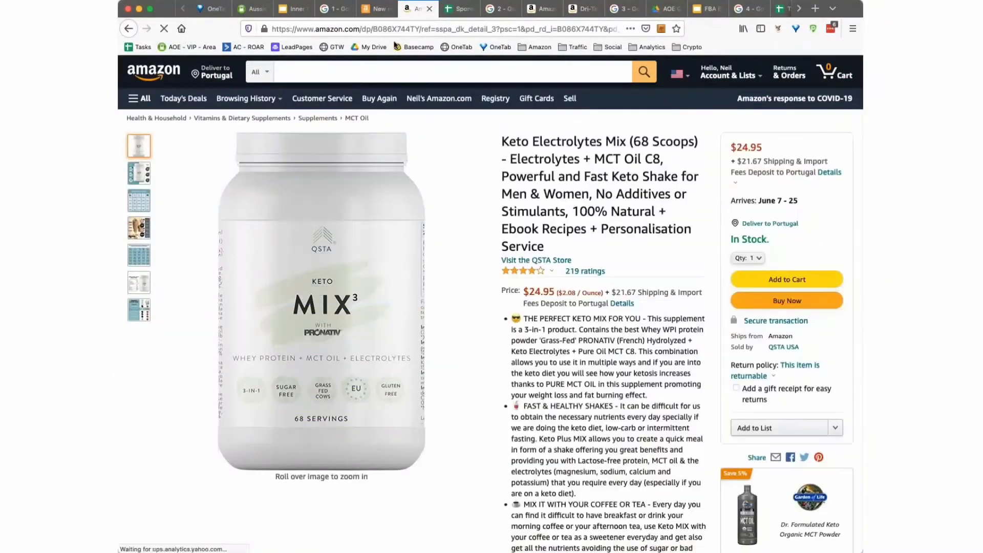
double_click(373, 30)
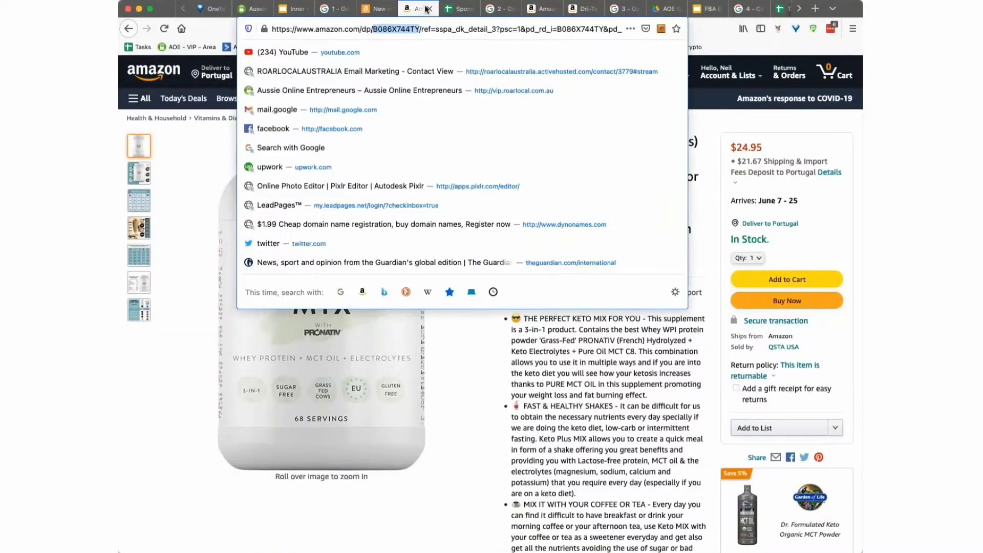
Switch to the search term report spreadsheet and examine the product codes around row 25 with their impressions, cost per click, spend and 7-day sales.
click(459, 9)
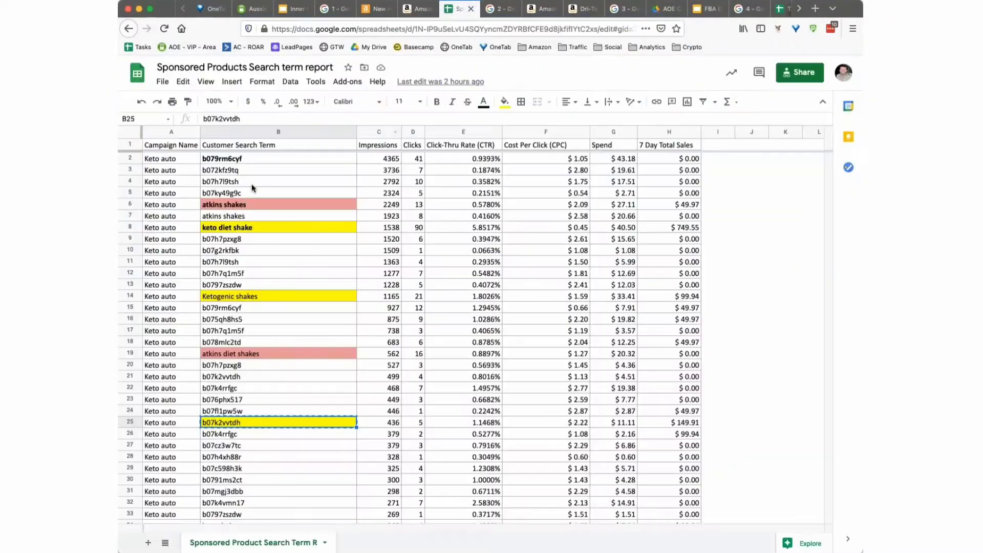
click(241, 468)
drag(246, 388, 246, 503)
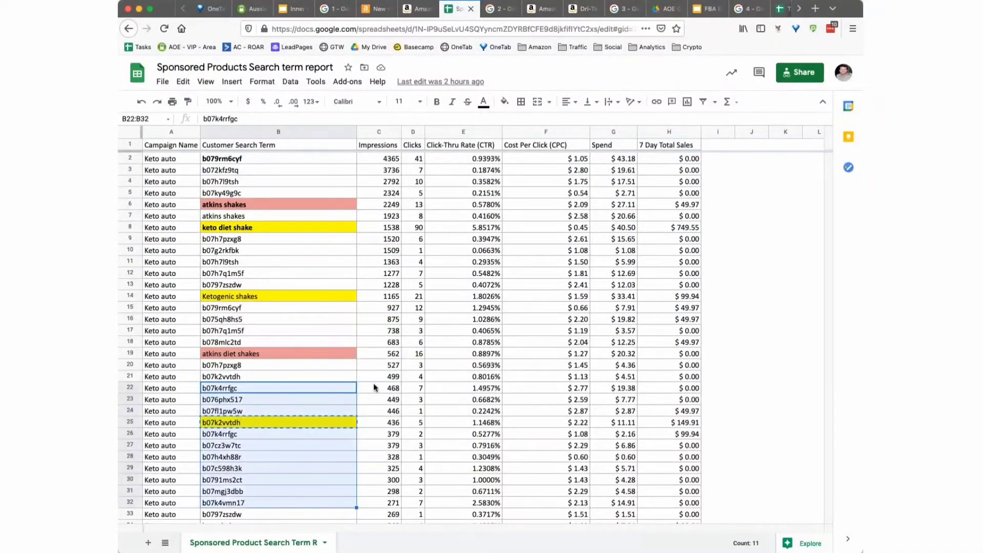
click(389, 390)
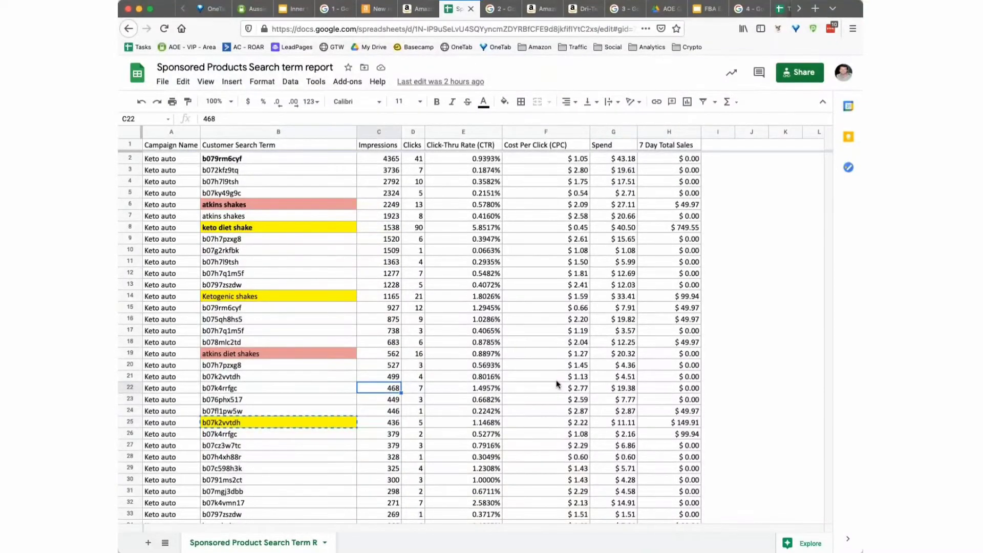
drag(557, 380, 578, 445)
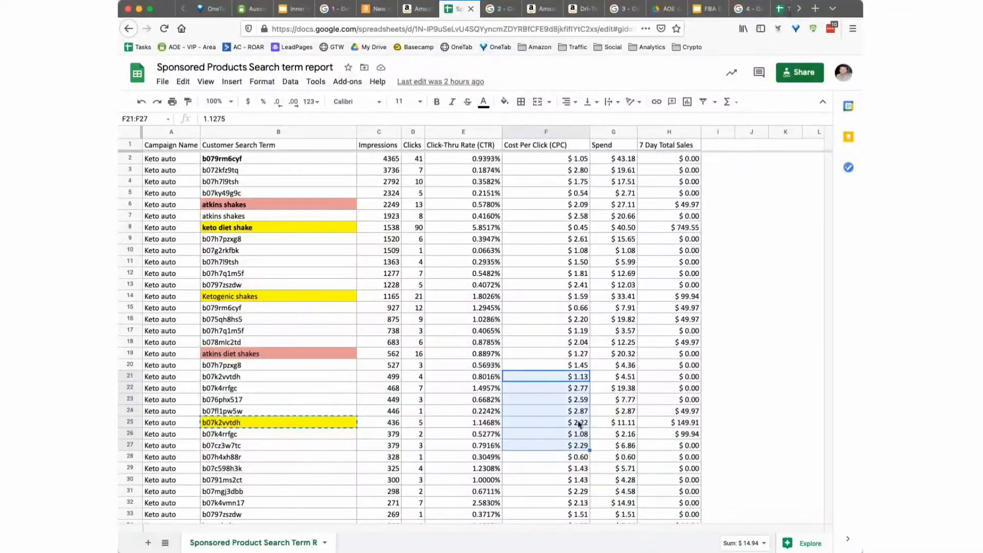
drag(624, 378, 622, 445)
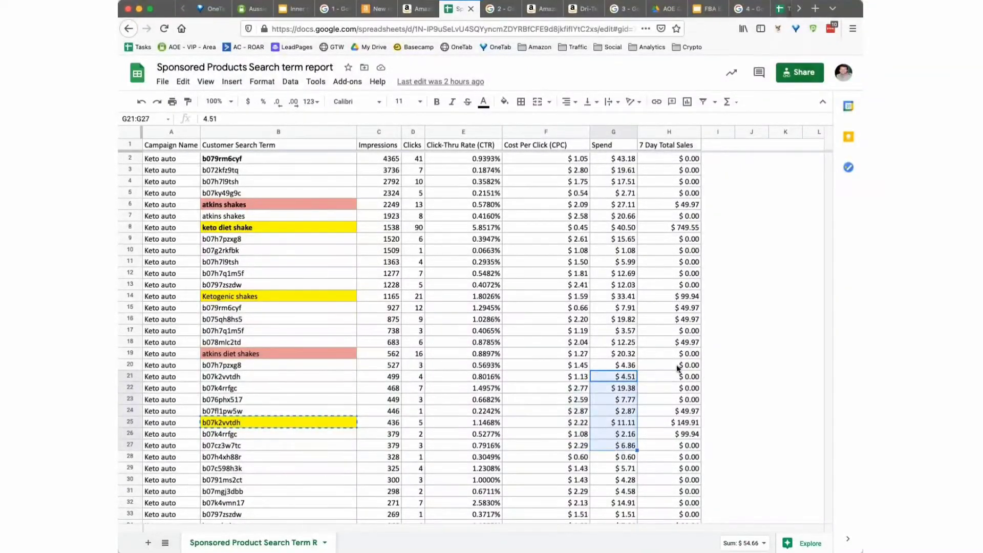
drag(671, 354, 675, 433)
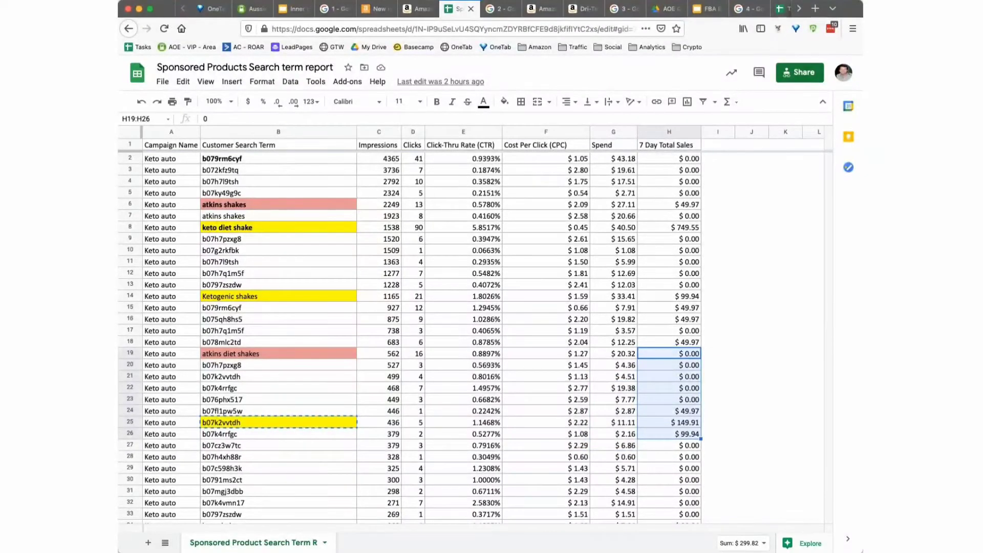
click(448, 301)
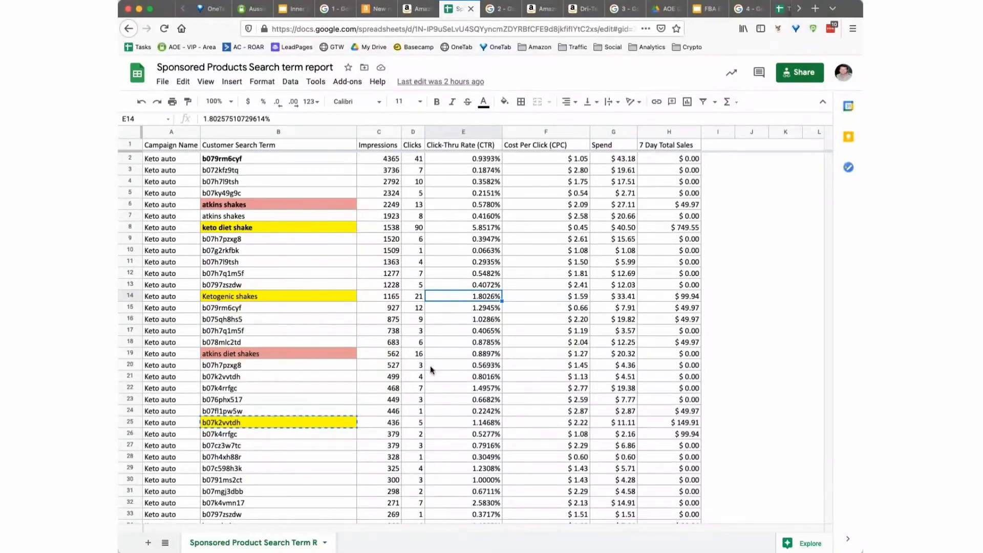
click(381, 422)
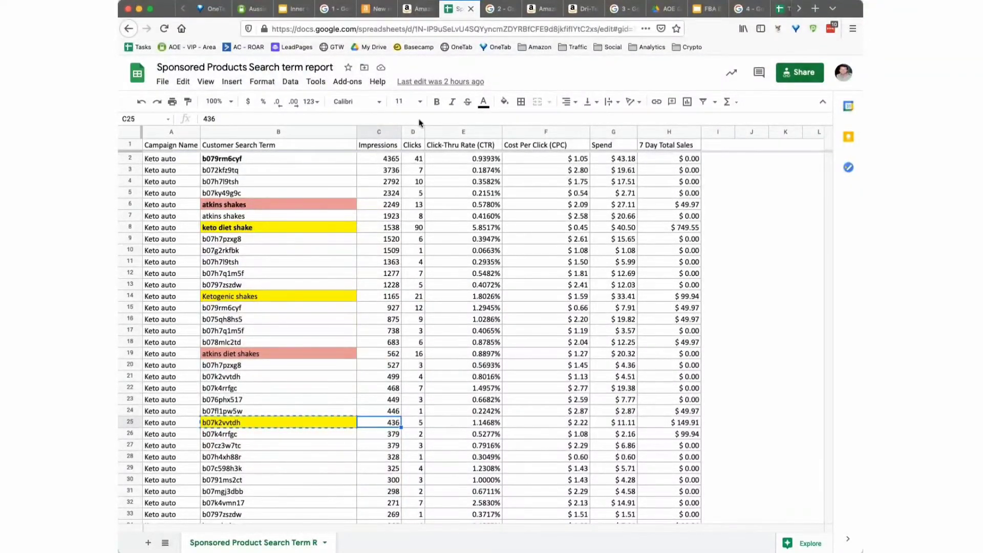
Switch to Amazon.com, go back to the Keto Science shake page, and highlight the sponsored Glycolic Acid 20% Resurfacing Pads listing.
click(418, 9)
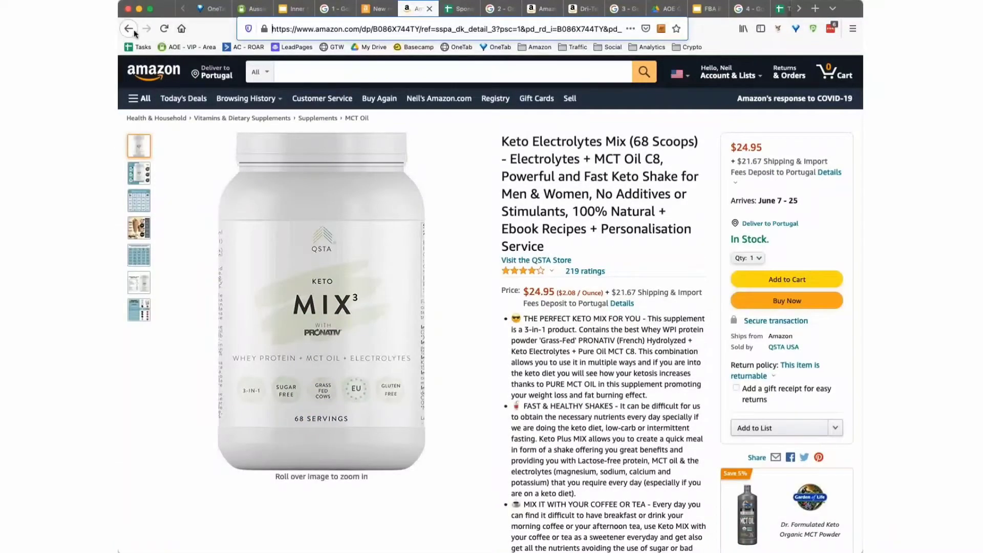
click(129, 28)
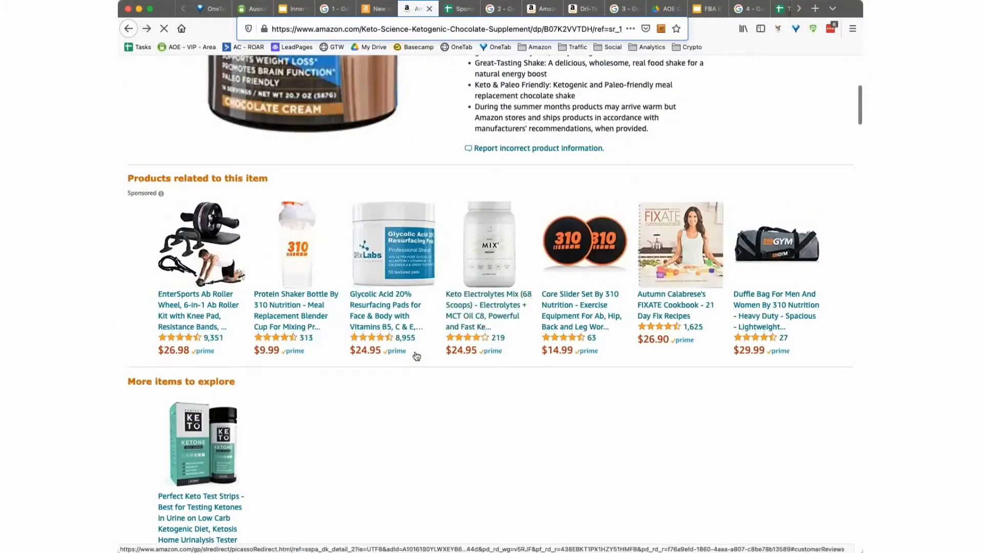
drag(423, 353, 352, 293)
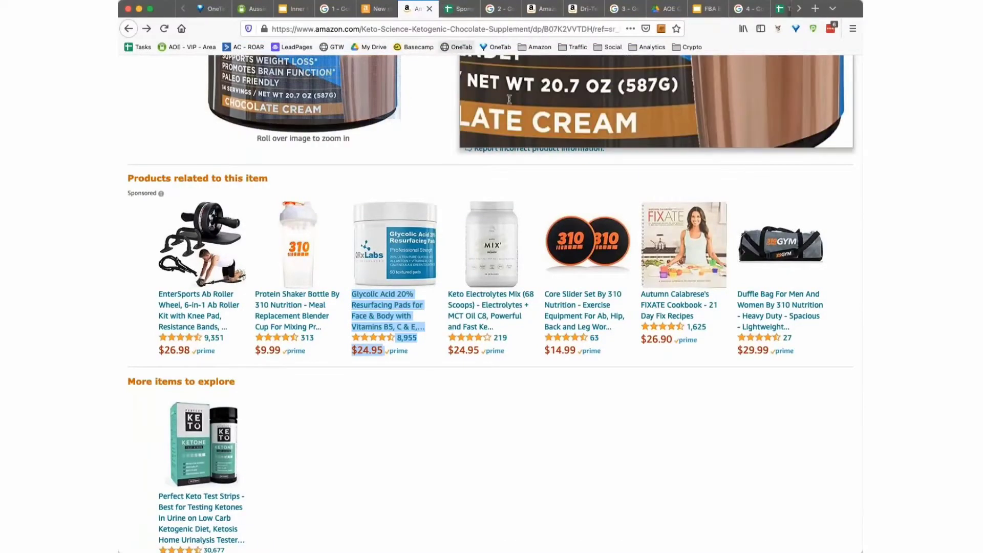
scroll(517, 106, up, 6)
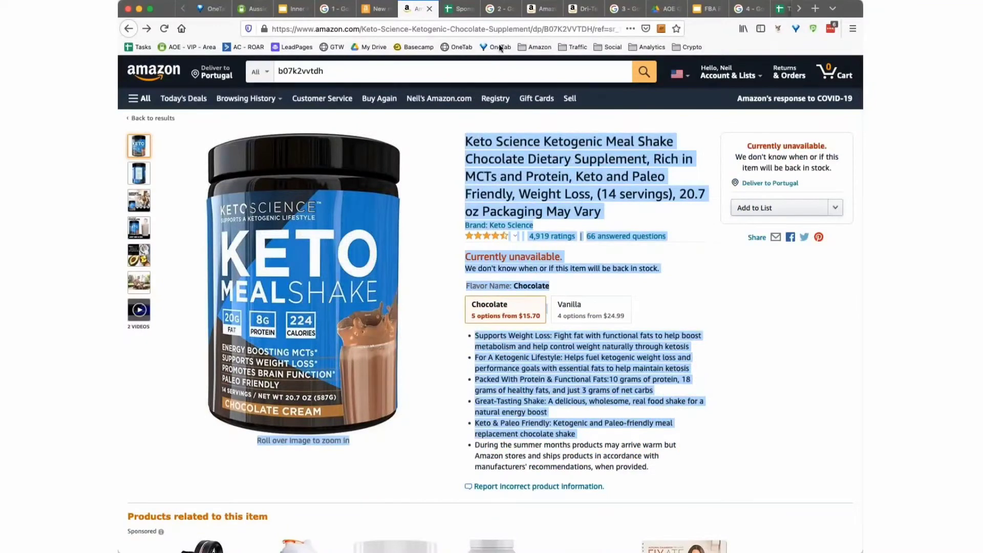
Return to the search term report and step through the clicks, click-through rate, CPC, spend and 7-day sales for b07k2vvtdh in row 25.
click(464, 10)
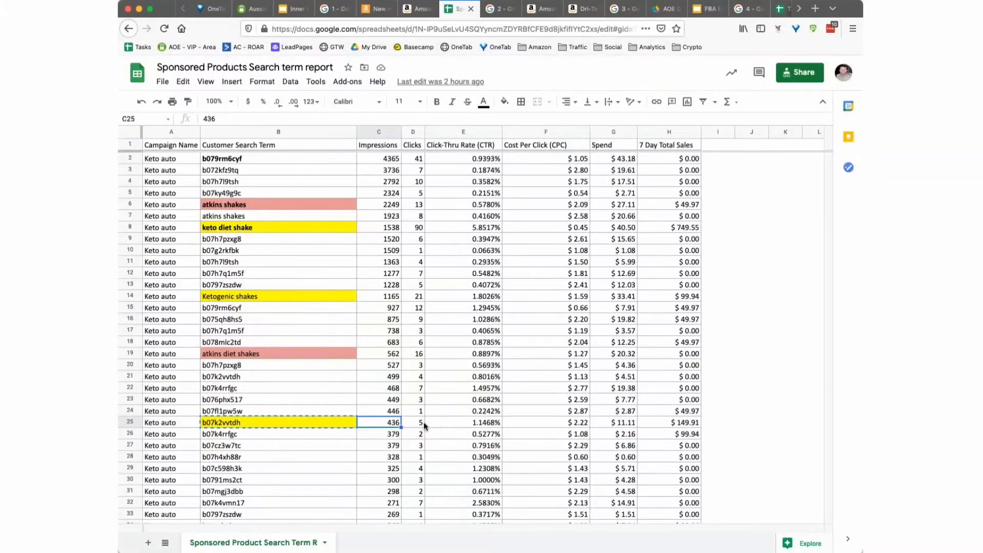
click(413, 422)
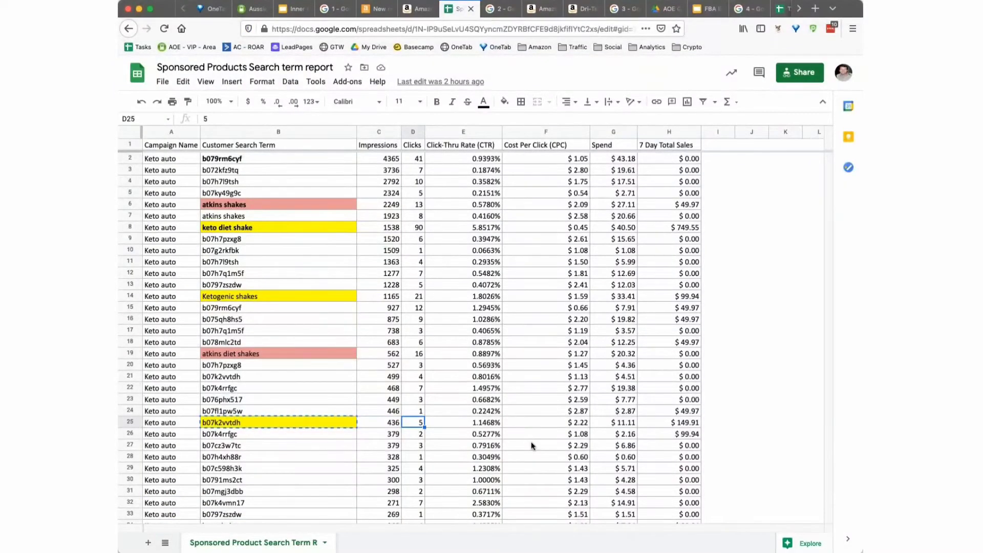
key(Right)
key(Right)
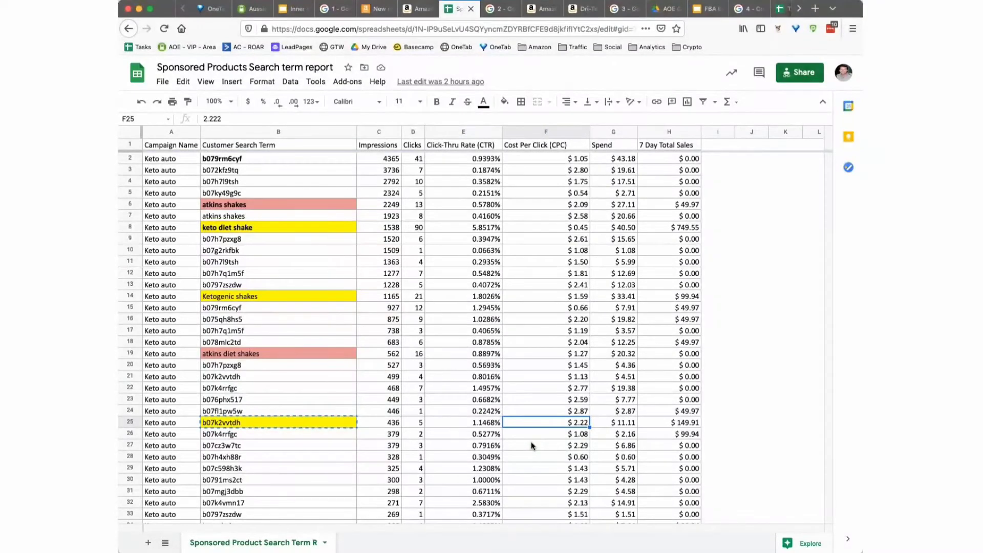
key(Right)
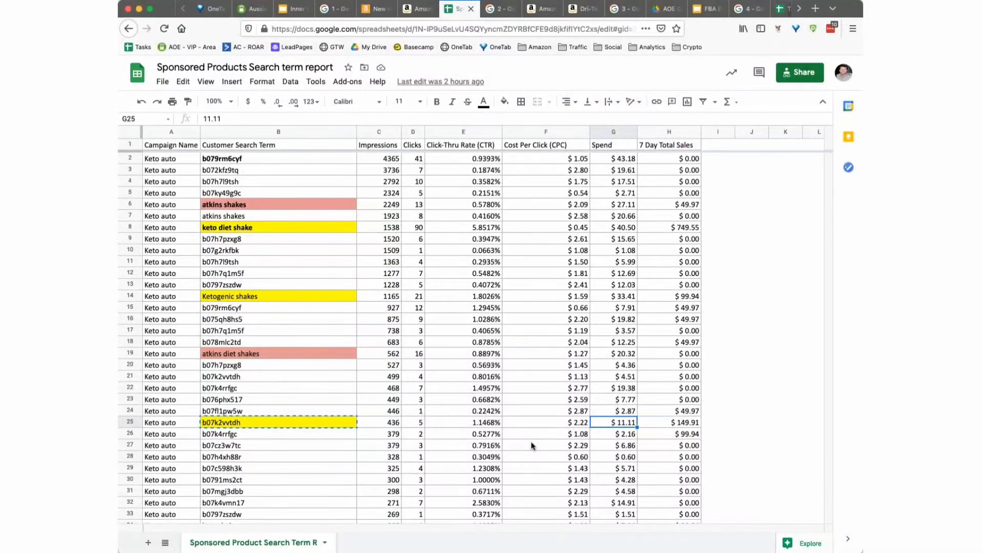
click(683, 423)
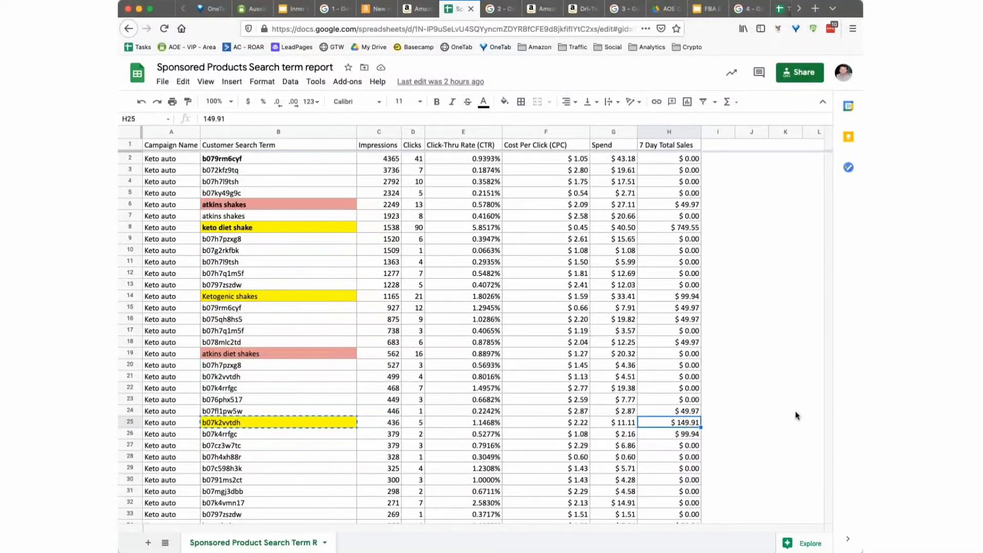
Compare the spend in G25 with the sales in H25, highlight B25:H25, and review the row's clicks and search term.
click(630, 424)
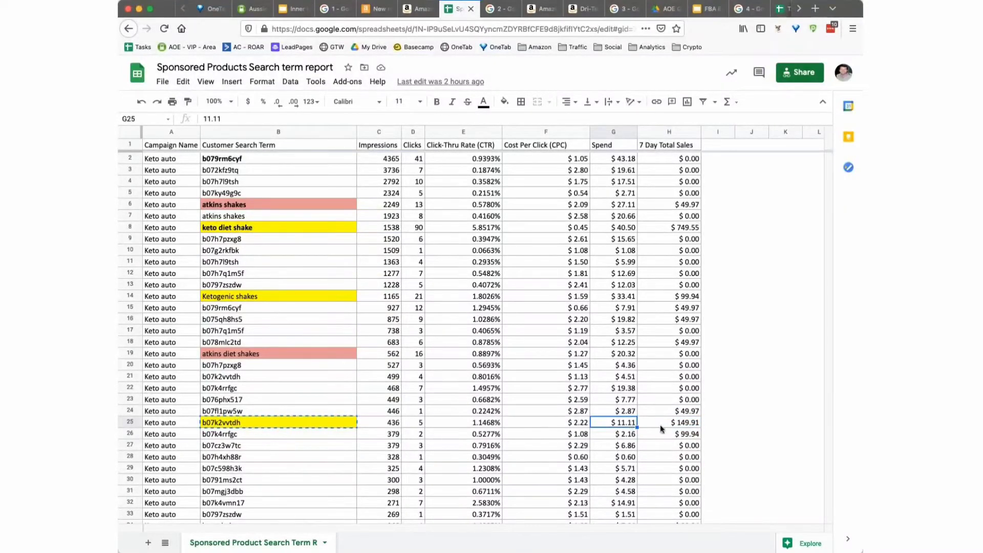
click(688, 424)
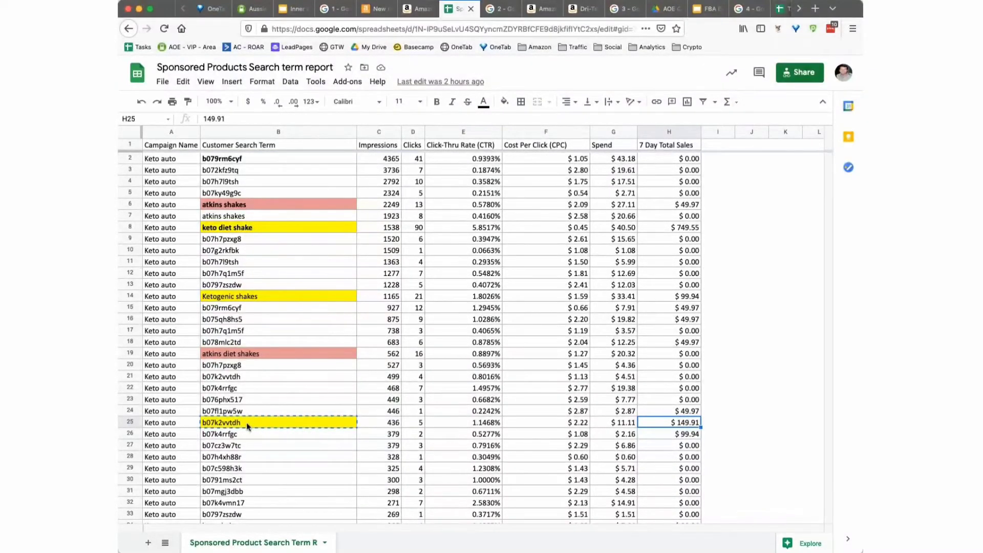
drag(247, 423, 685, 422)
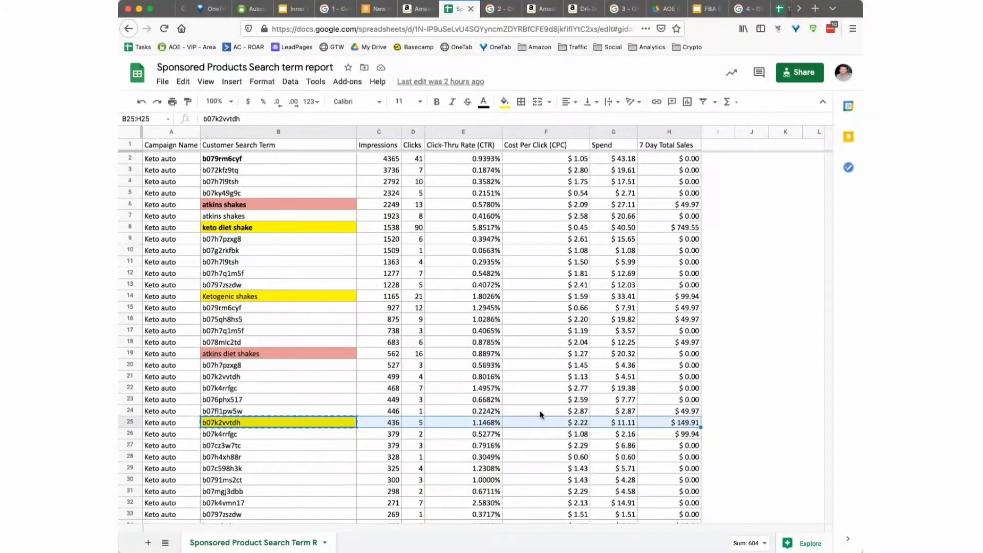
click(410, 425)
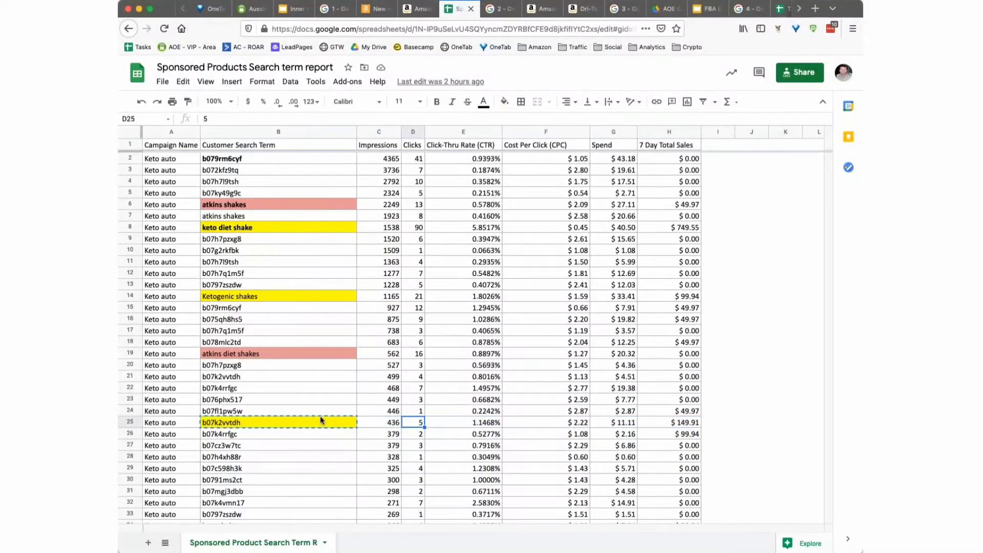
click(321, 420)
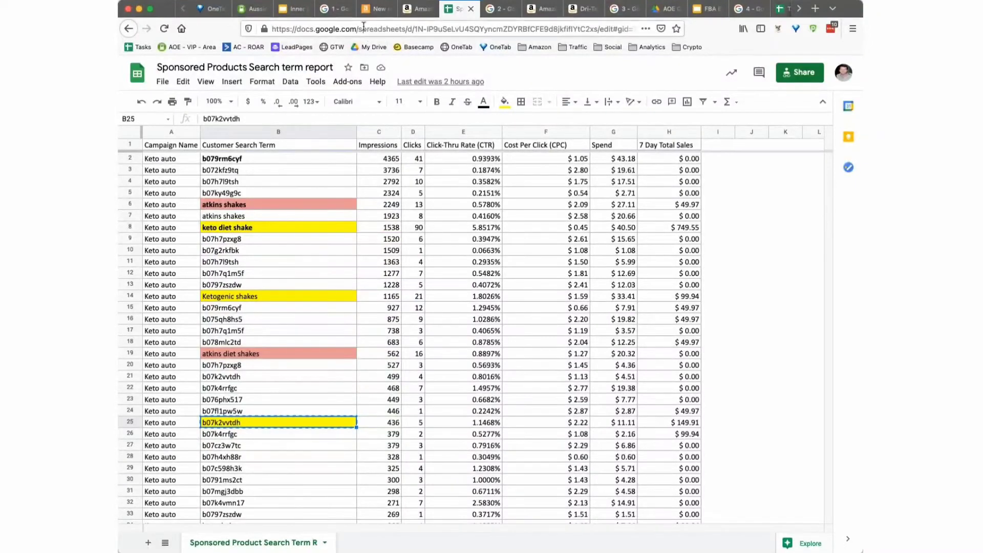
Switch to the Keto Science shake page on Amazon.com, clear the text highlight, and review the product details and sponsored related products.
click(416, 9)
click(629, 285)
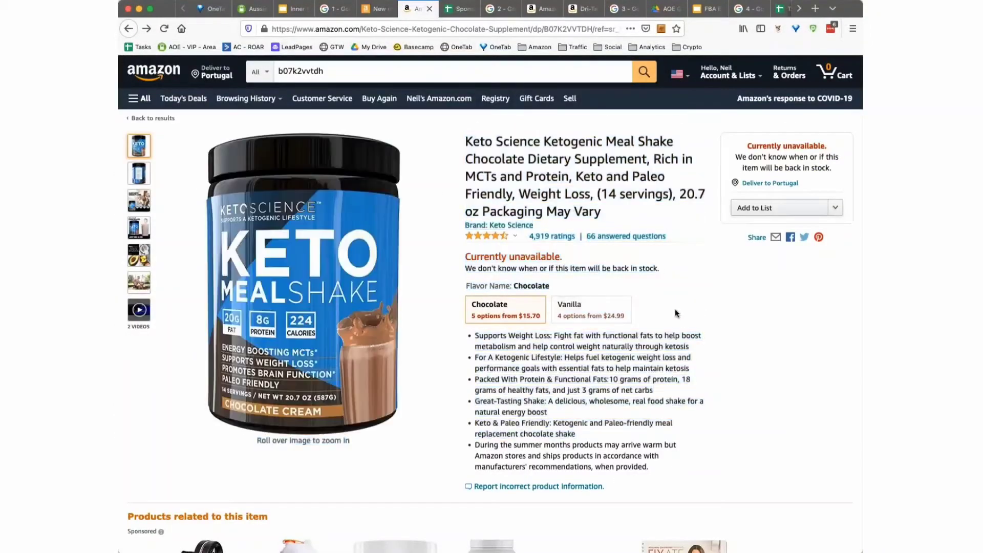
scroll(584, 332, down, 3)
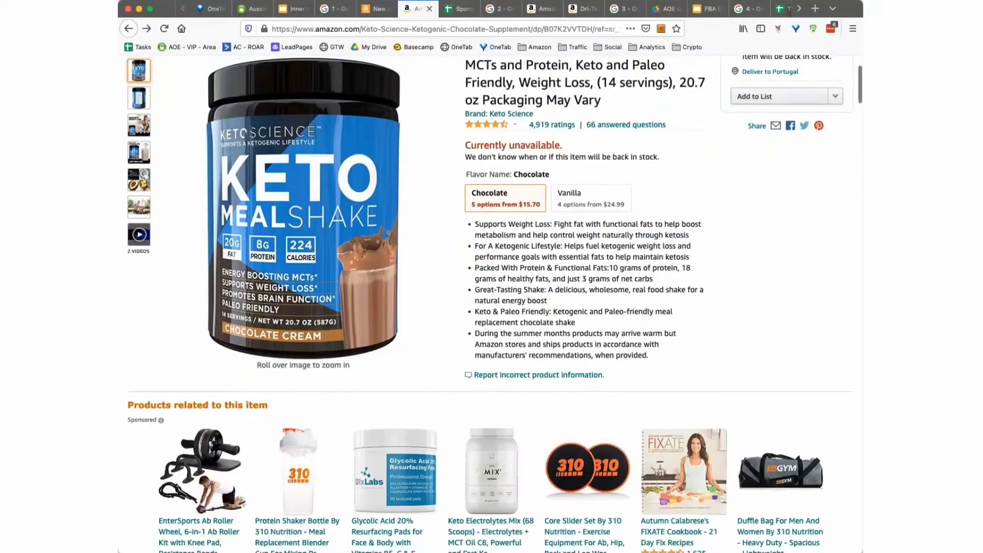
scroll(585, 332, up, 3)
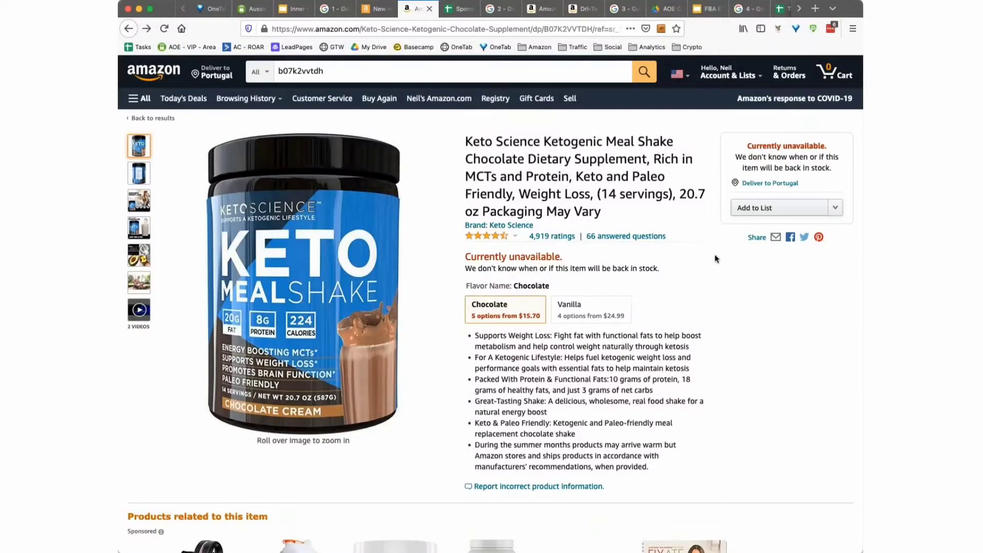
Switch to the Sponsored Products search term report, highlight the b07k2vvtdh row across B25:H25, and inspect the CPC and search term in row 23.
click(459, 9)
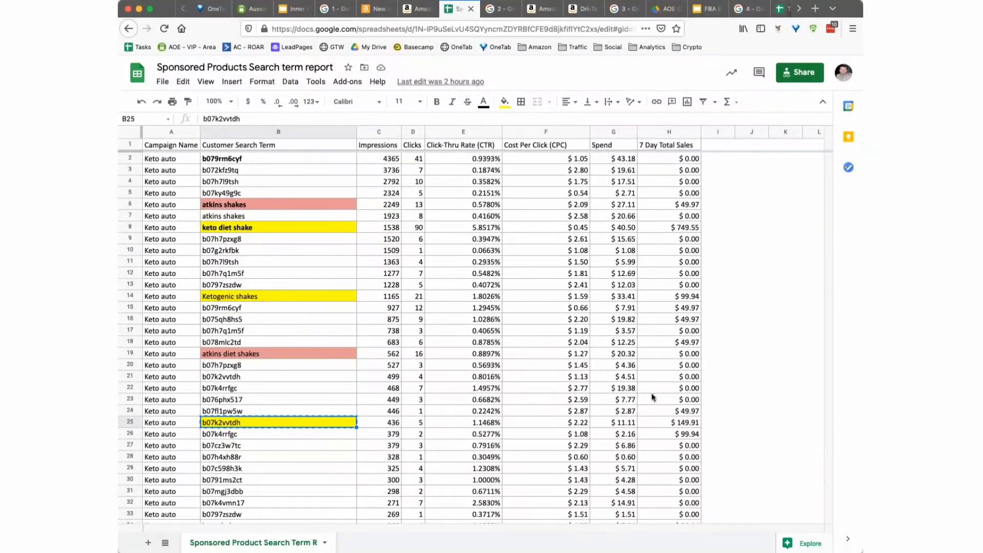
drag(686, 422, 375, 434)
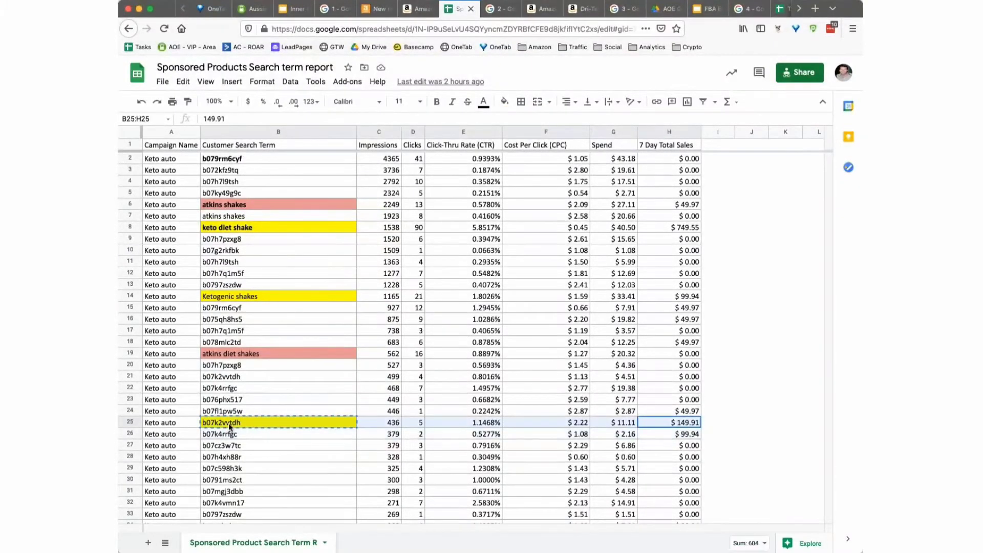
click(558, 402)
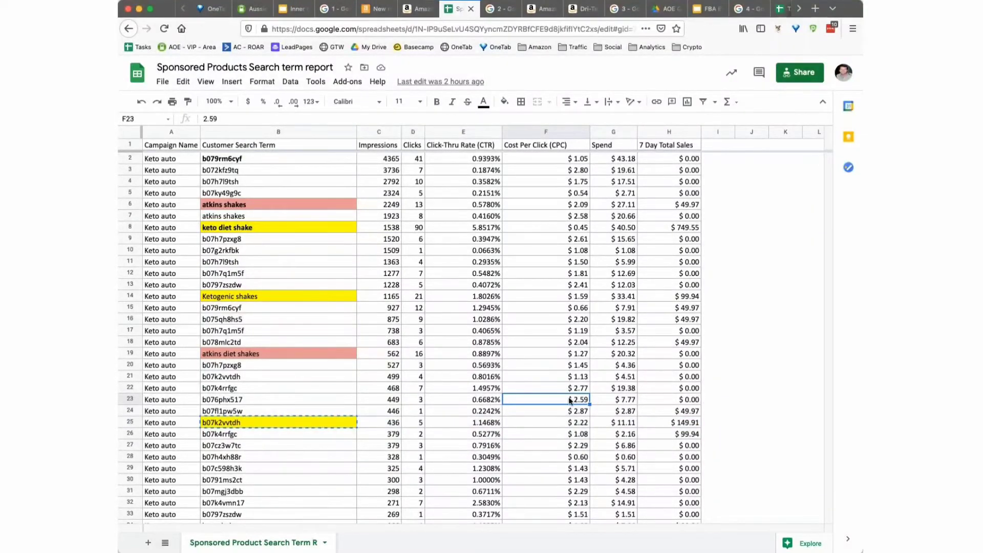
click(313, 401)
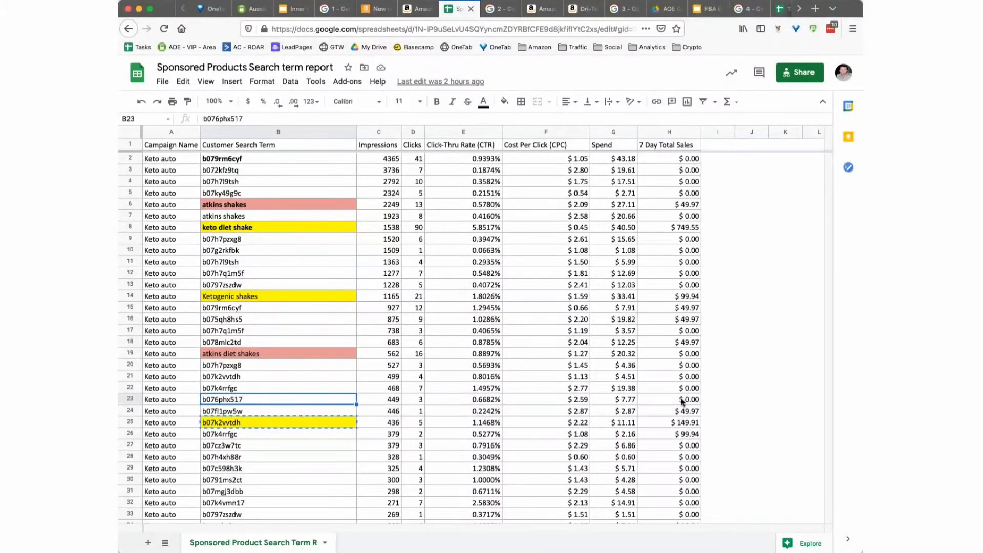
Set the spend for b076phx517 in G23 to 25 and its 7-day total sales in H23 to 49.97.
click(625, 401)
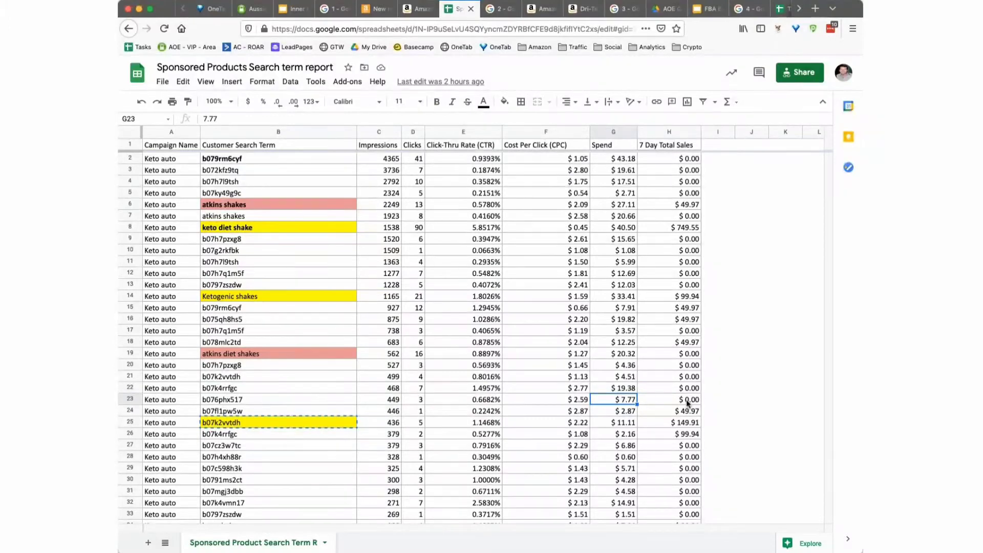
text(25)
click(686, 399)
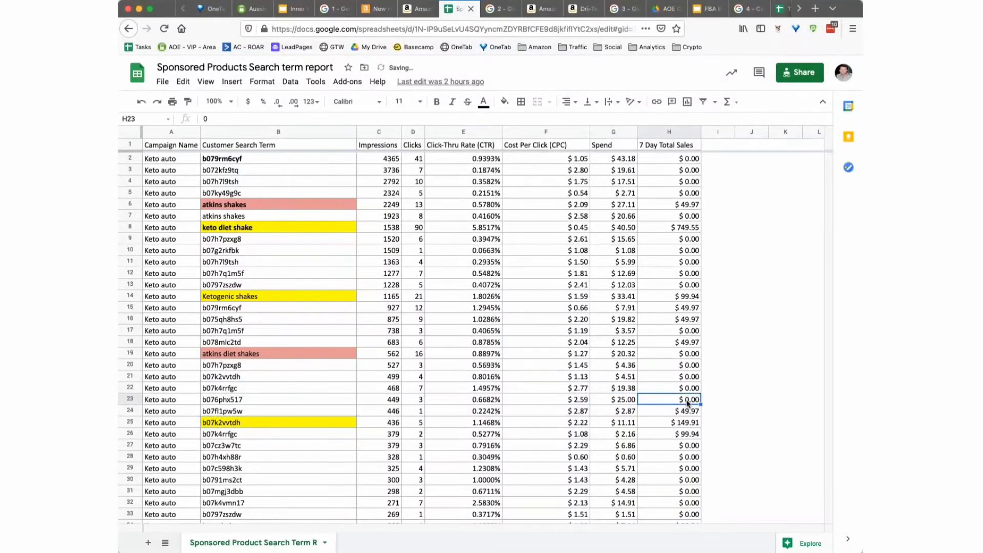
text(49.97)
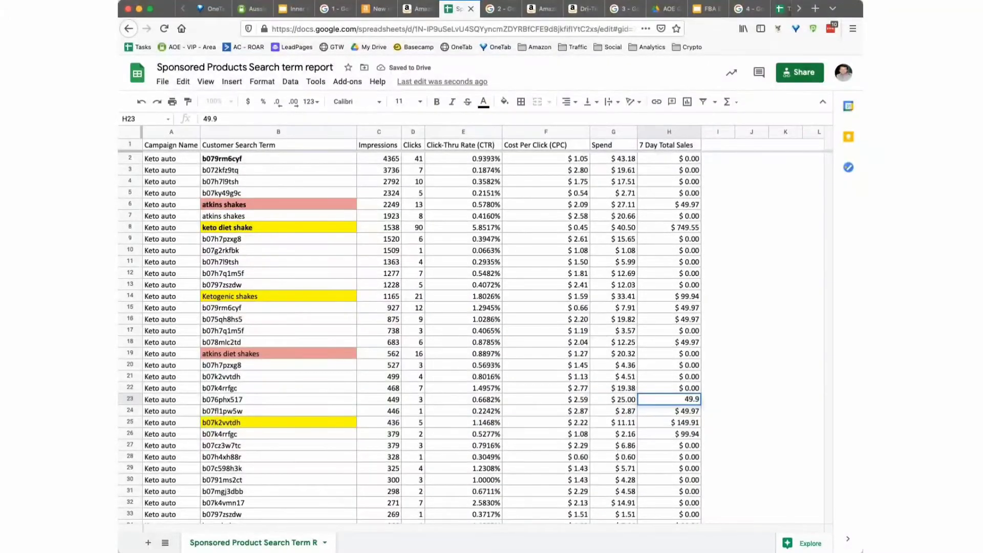
Set the spend in G23 to 35 and compare it with the 7-day total sales in H23.
click(604, 401)
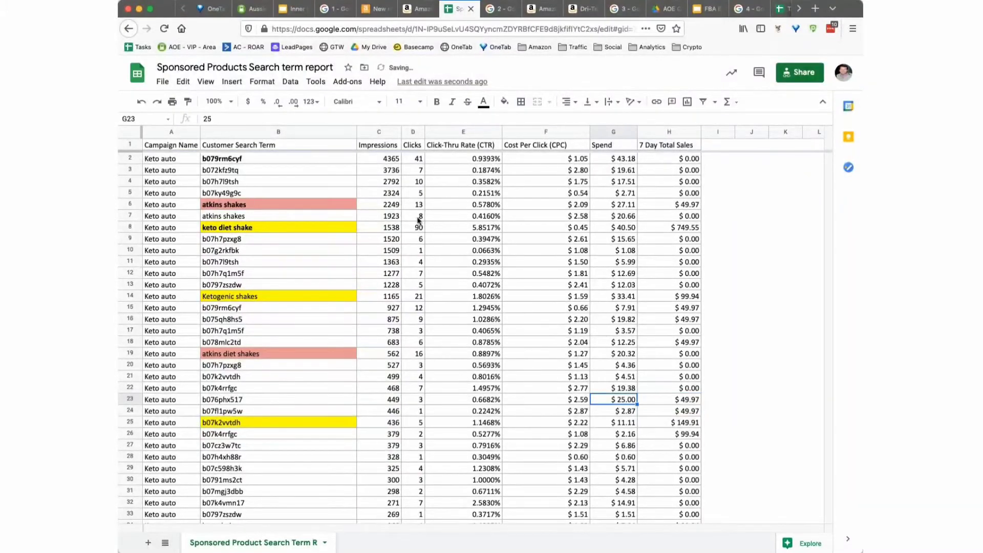
click(208, 119)
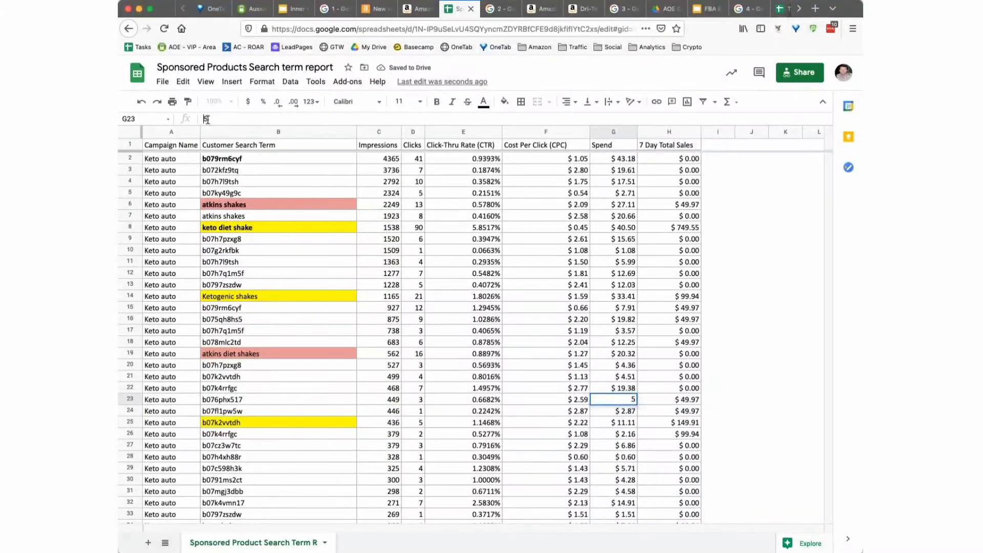
key(BackSpace)
text(3)
key(Return)
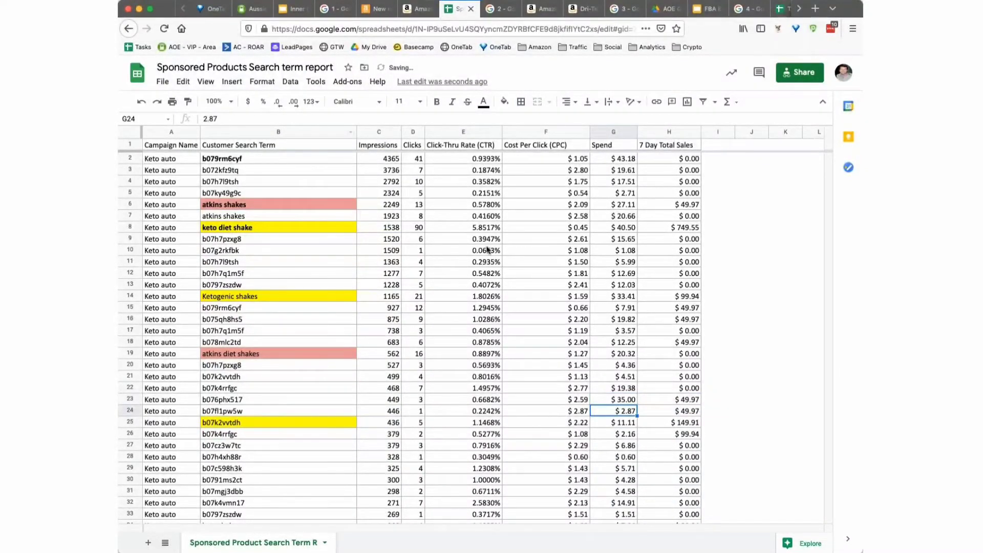
click(613, 404)
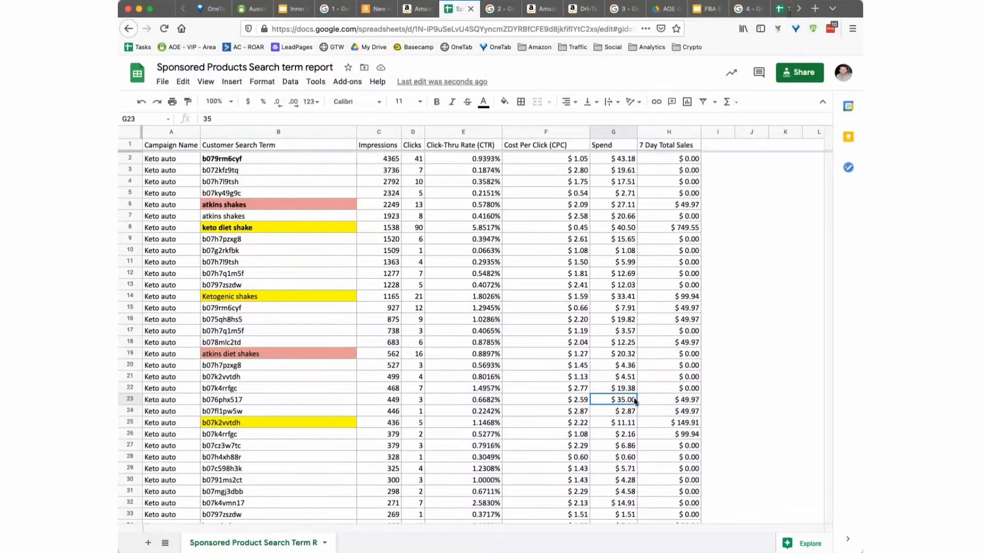
click(691, 402)
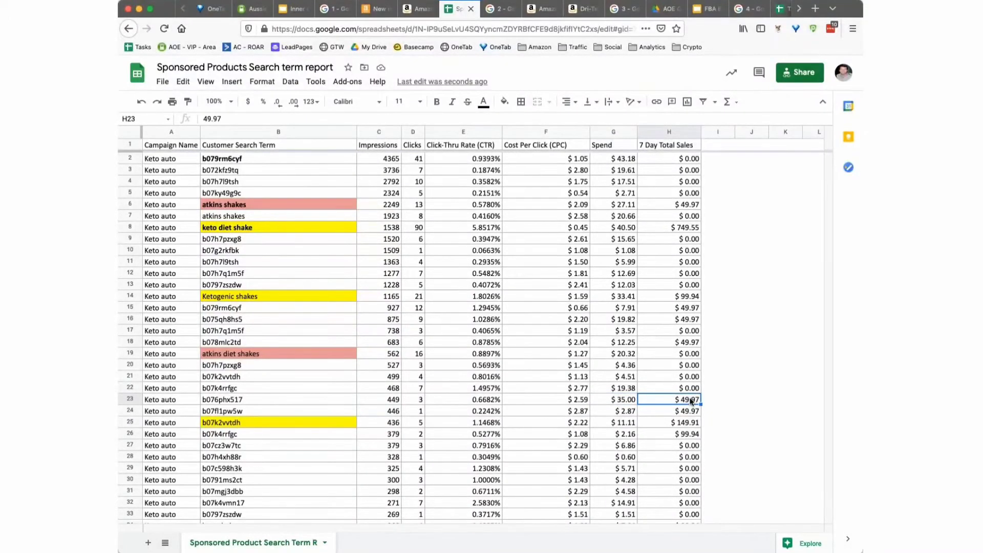
Switch to a blank TextEdit document and write "Spend $35" and "Make $49.97" on separate lines.
click(114, 403)
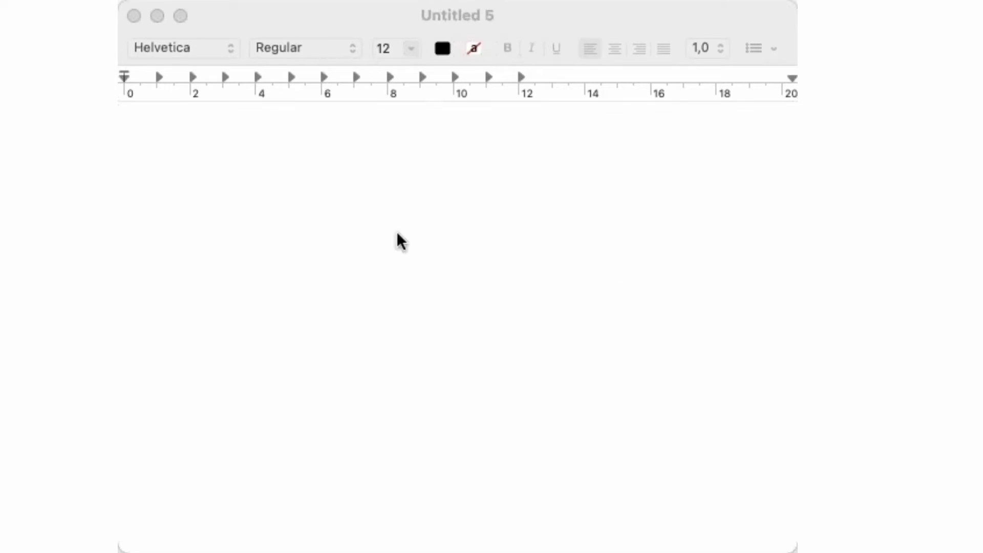
click(243, 18)
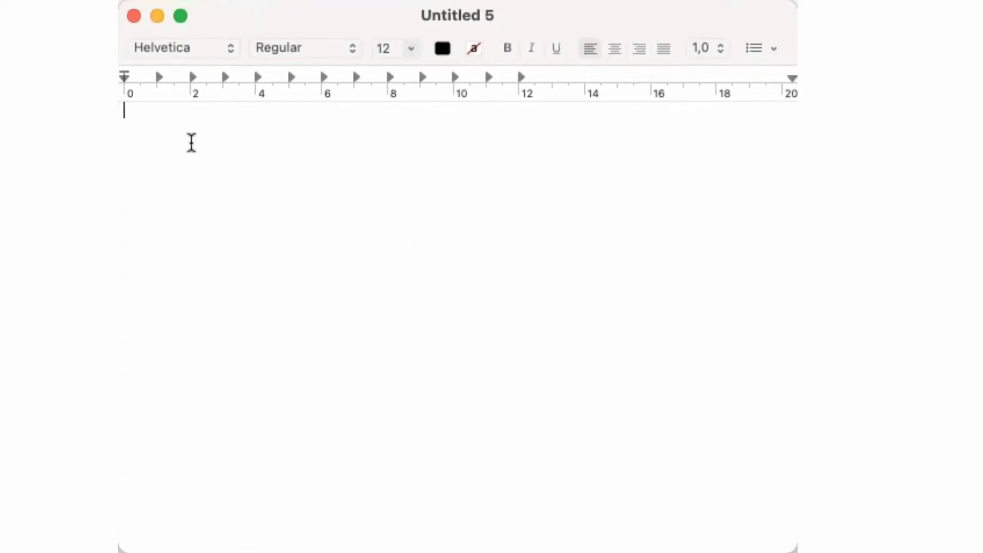
text(spend $35)
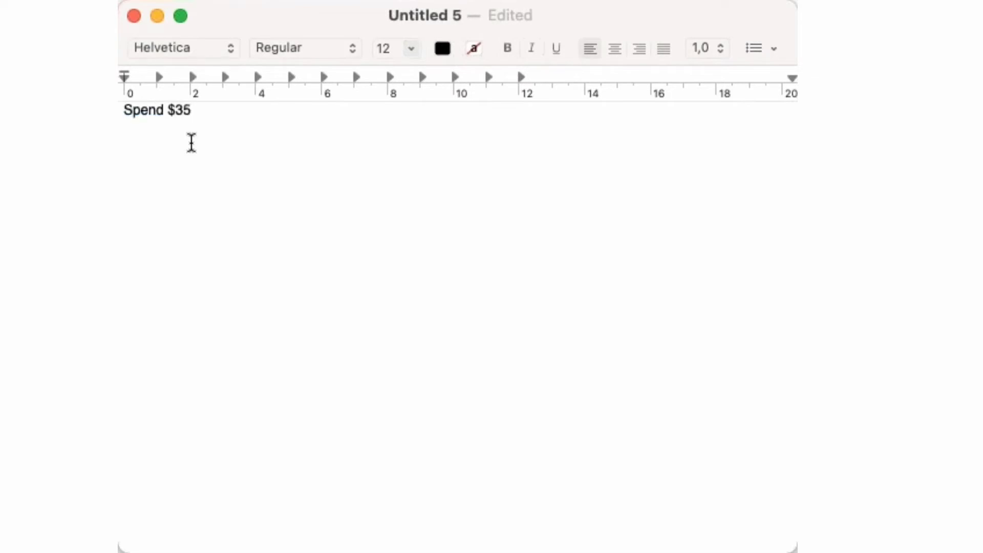
key(Return)
text(make $)
text(49.97)
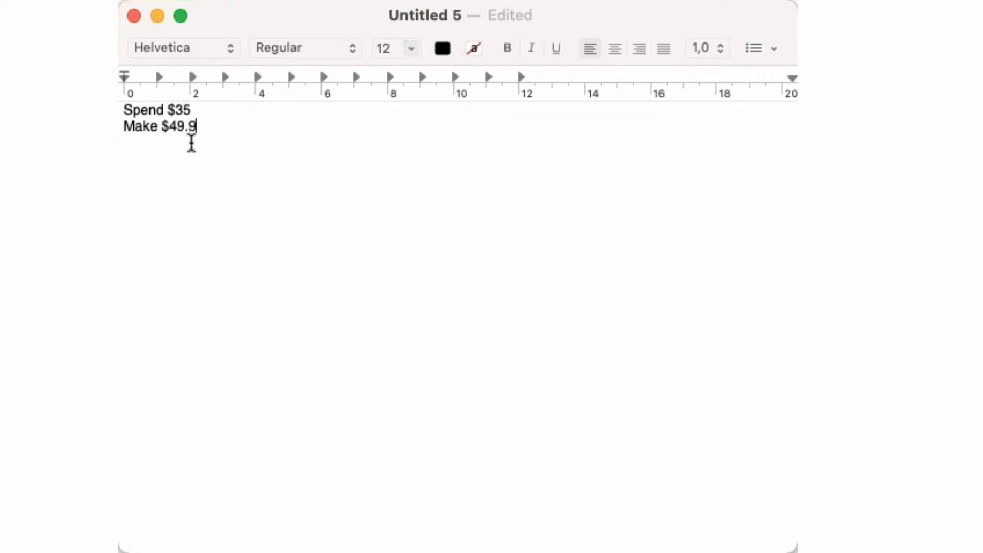
Enlarge all of the text in the document to font size 40.
key(super+a)
key(super+plus)
key(super+plus)
key(super+plus)
key(super+plus)
key(super+plus)
key(super+plus)
key(super+plus)
key(super+plus)
key(super+plus)
key(super+plus)
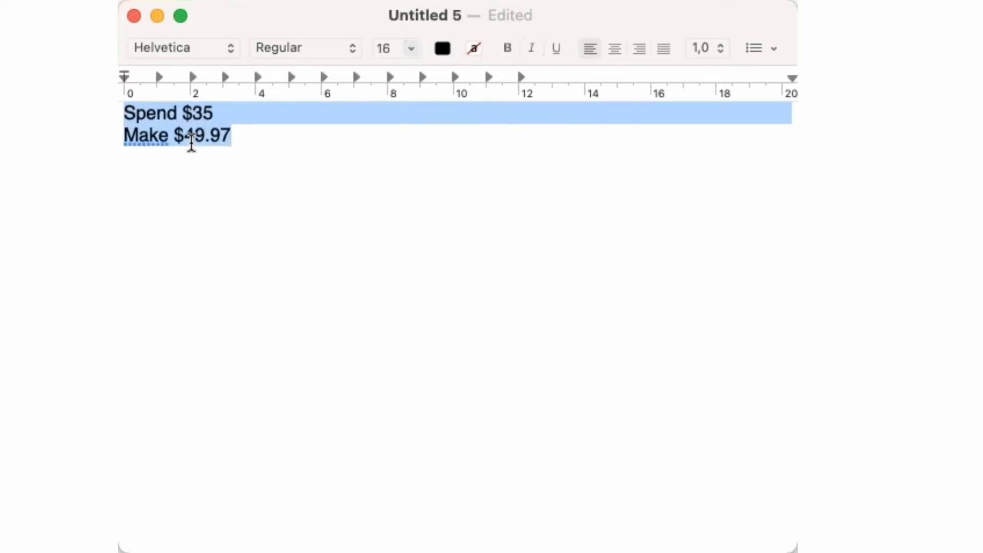
key(super+plus)
key(super+plus)
key(super+plus)
key(super+plus)
key(super+plus)
key(super+plus)
key(super+plus)
key(super+plus)
key(super+plus)
key(super+plus)
key(super+plus)
key(super+plus)
key(super+plus)
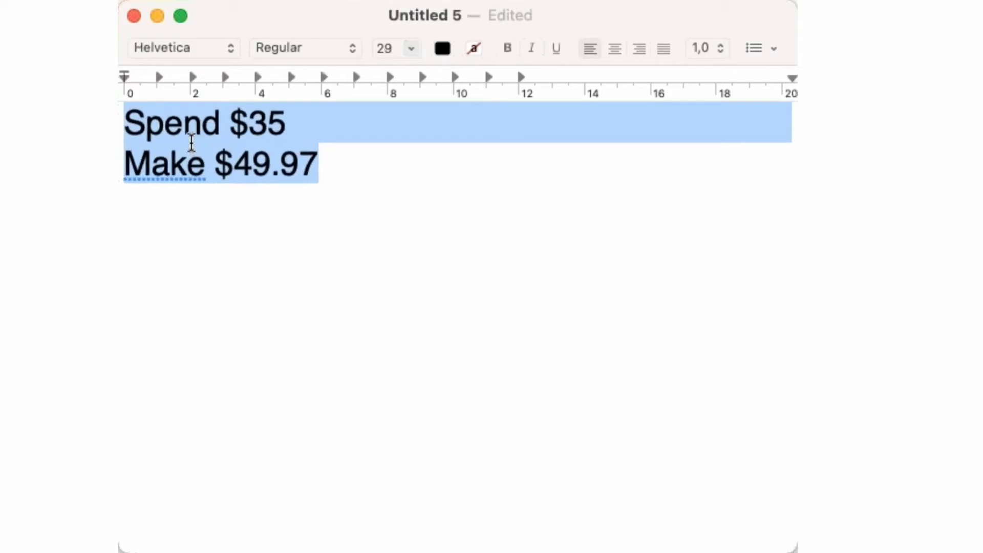
key(super+plus)
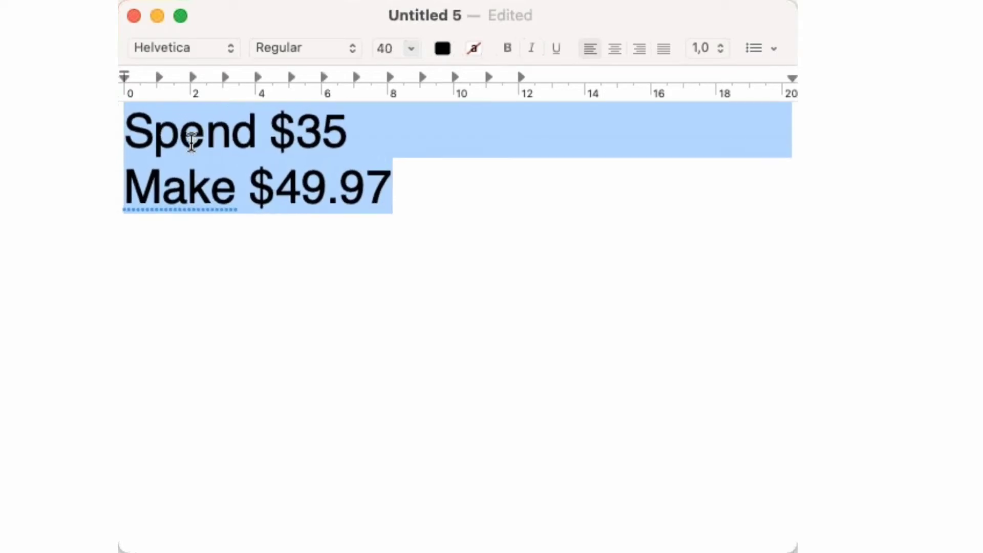
Insert the lines "10 clicks" and "1 click = 3.50" between the spend line and the make line.
click(358, 130)
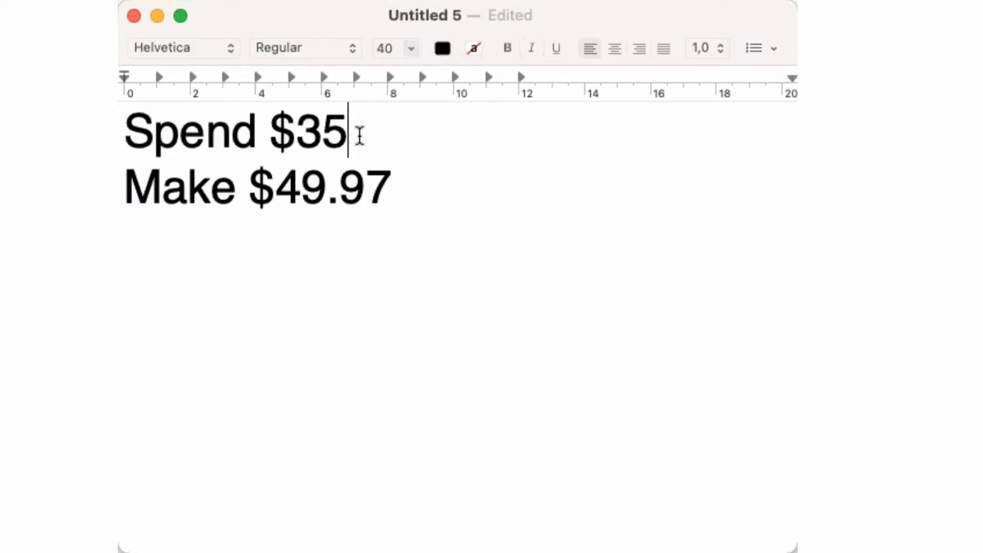
key(Return)
text(10 clicks)
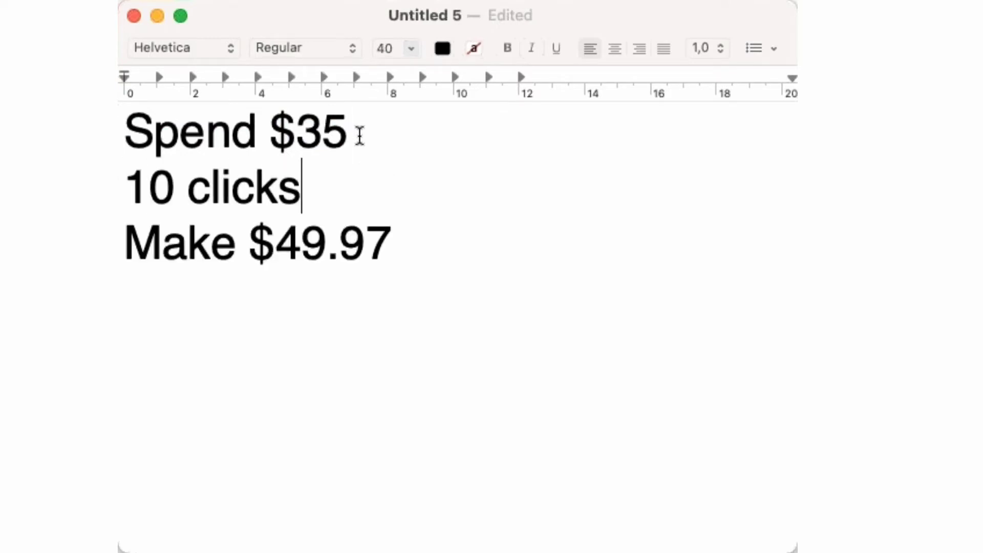
key(Return)
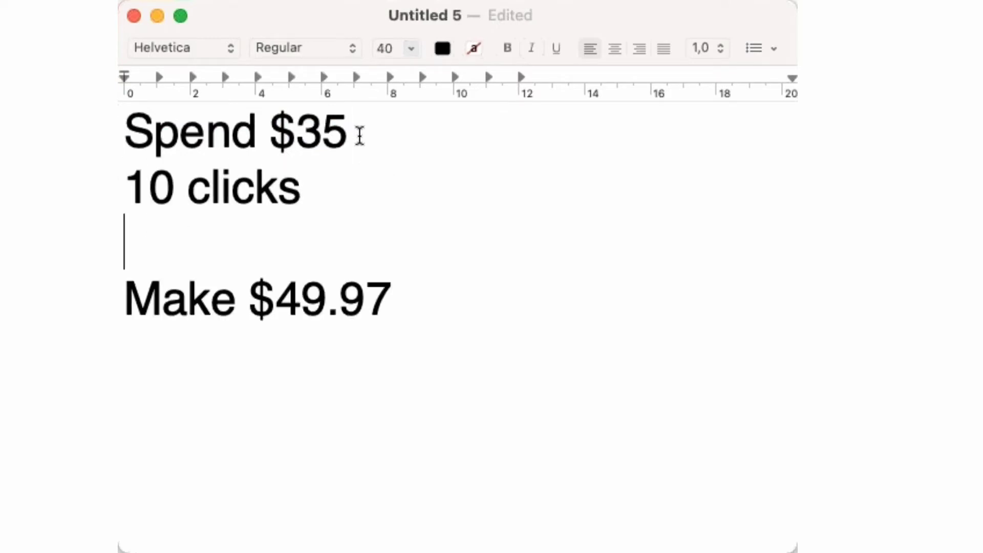
text(1 click = )
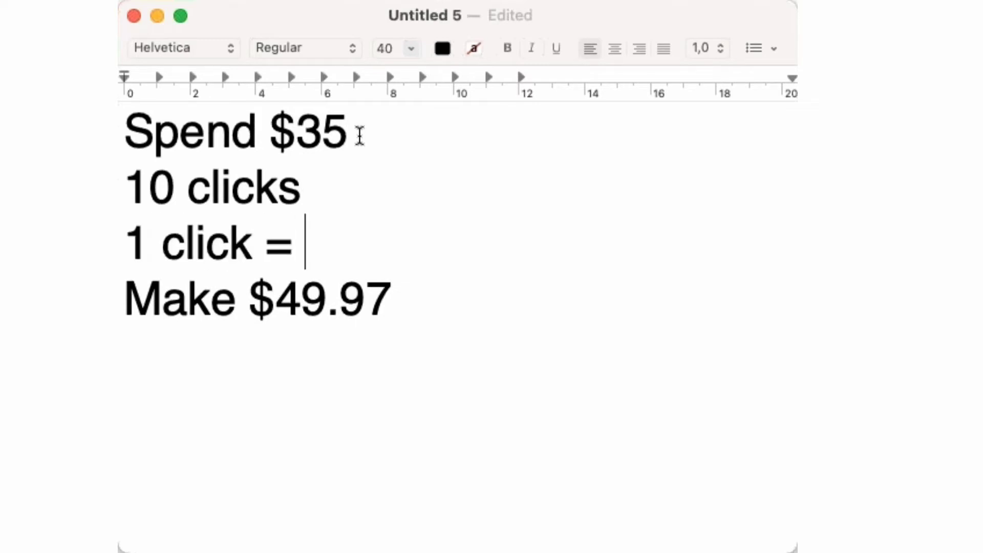
text(3.560)
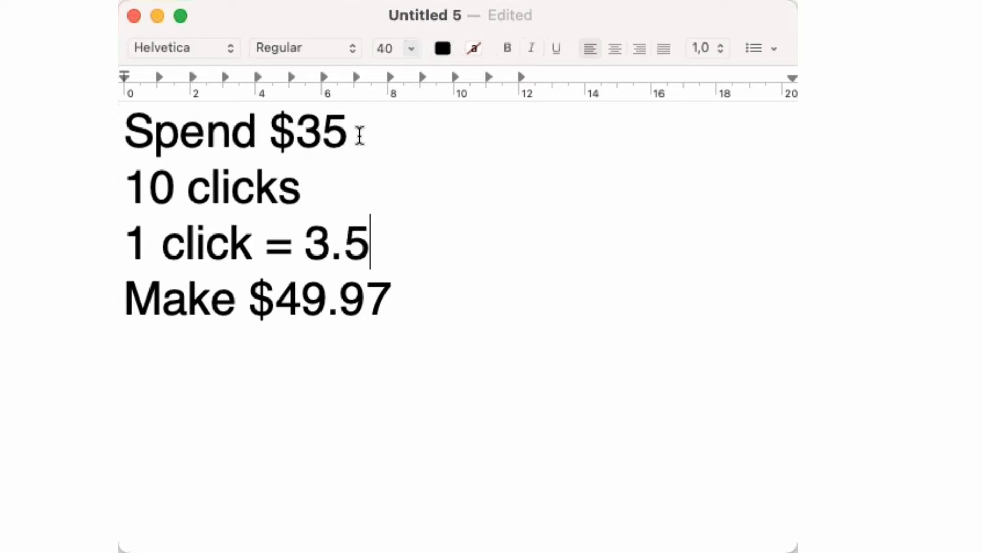
key(BackSpace)
key(BackSpace)
text(0)
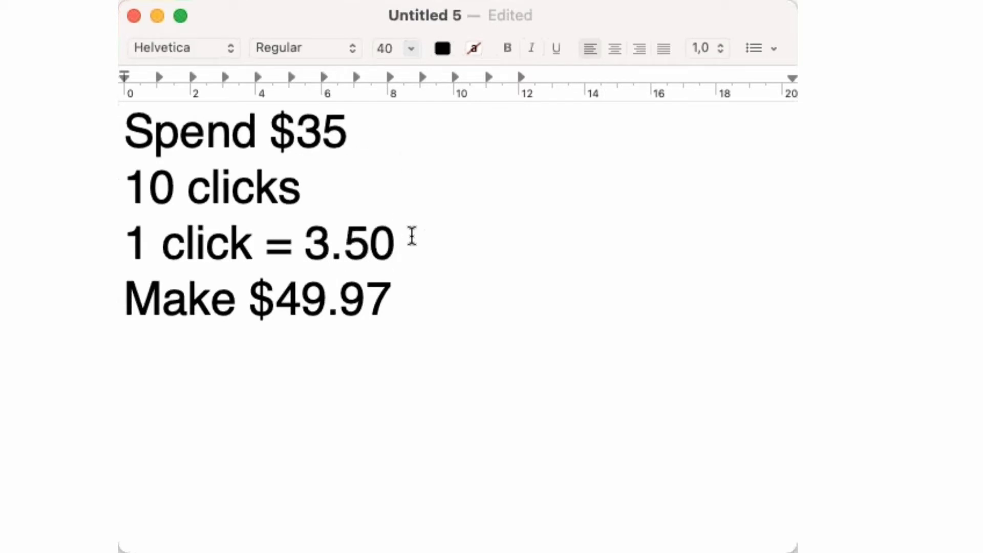
Add the break-even line "BE = $25" below the make line, separated by a blank line.
click(416, 303)
key(Return)
click(400, 303)
key(Return)
key(Return)
text(BE)
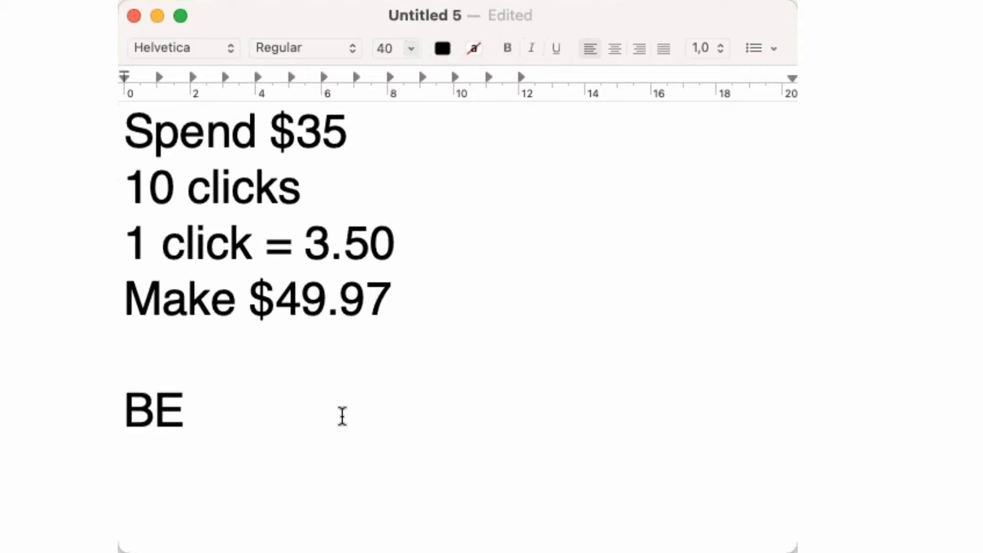
text( = $25)
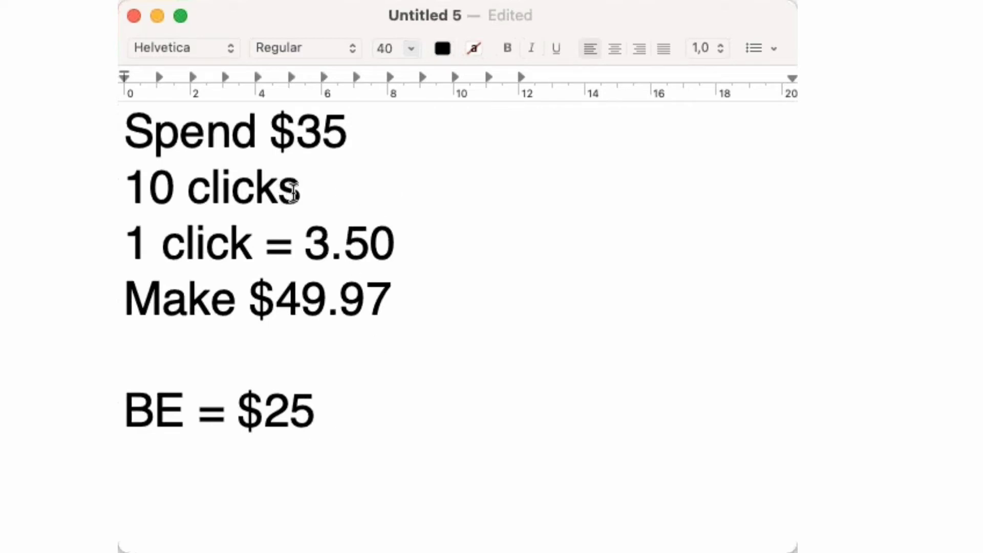
Review the "10 clicks" and cost-per-click lines, and add "CPC = below 2.40" beneath the break-even line.
drag(301, 191, 126, 197)
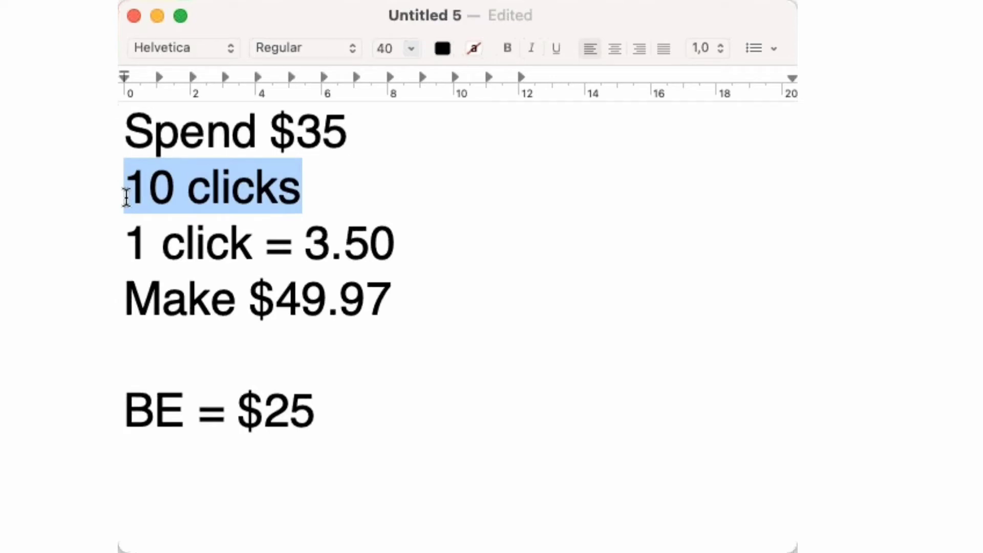
click(308, 245)
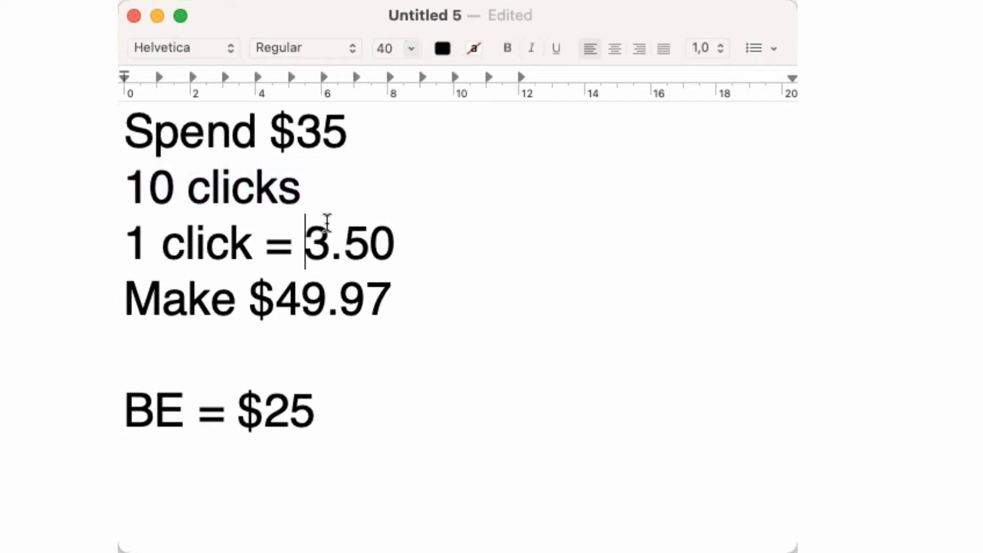
click(329, 425)
key(Return)
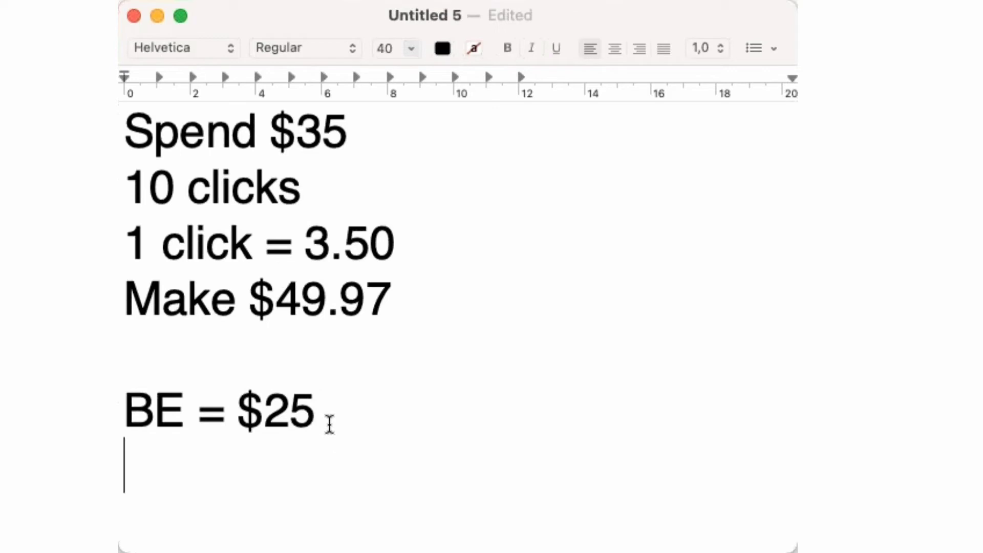
text(CPC = )
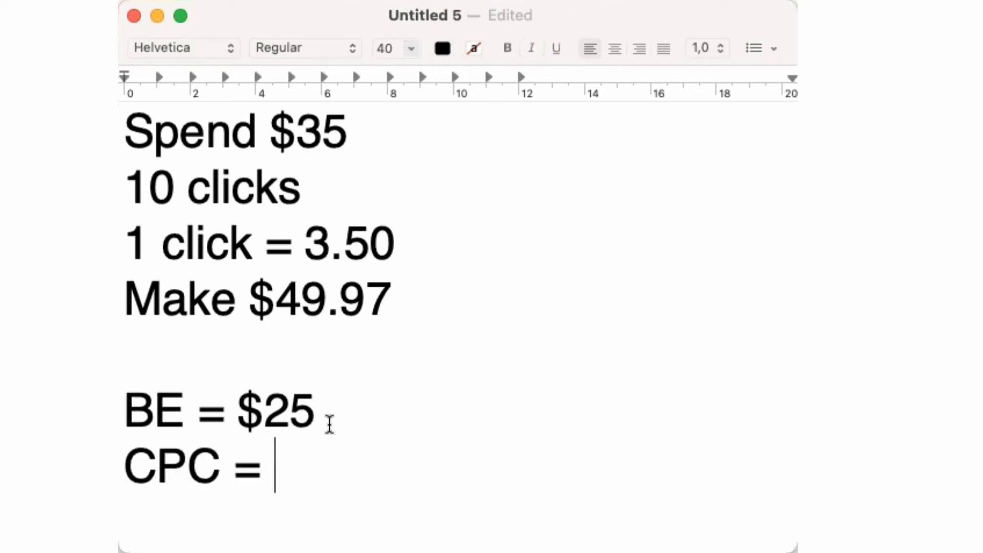
text(below)
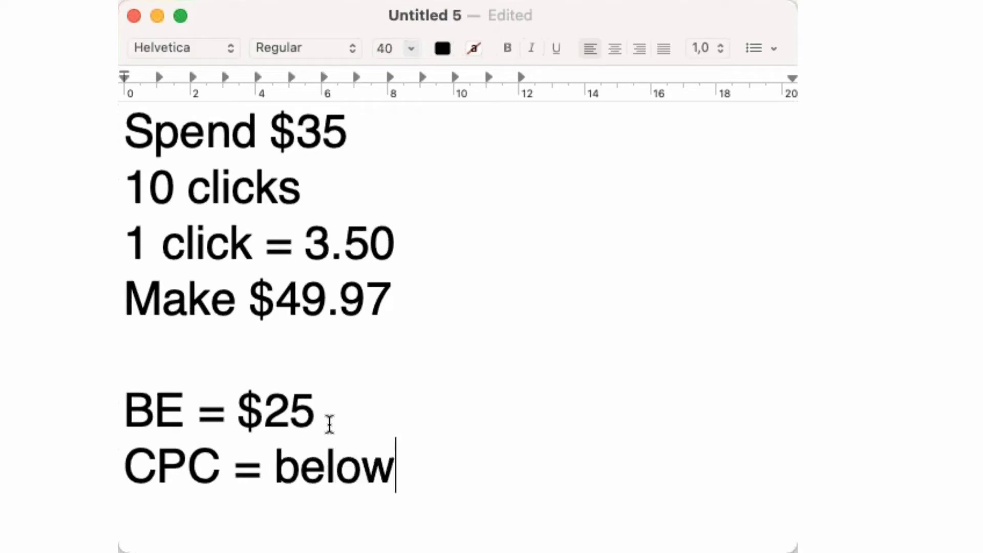
text( 2.40)
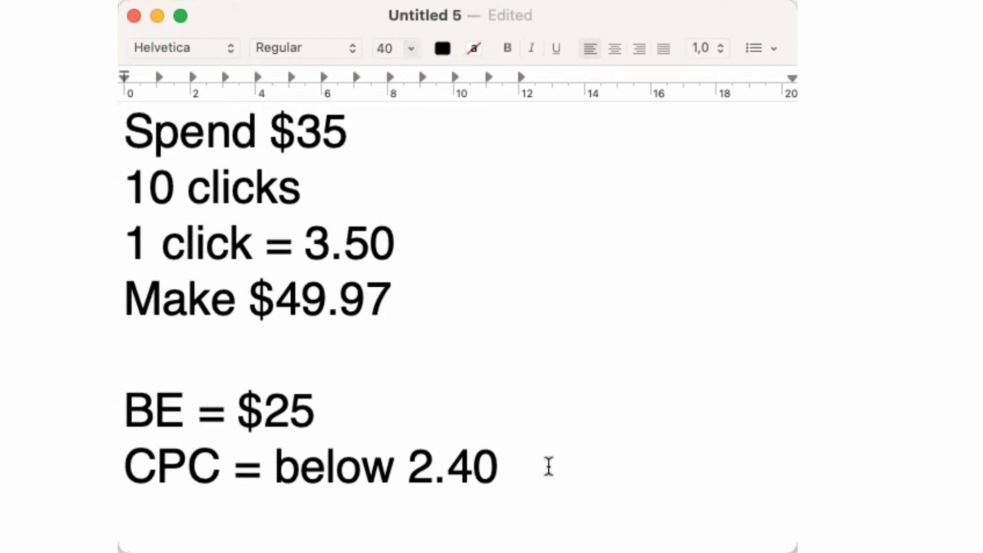
Add "Profit", "Or" and "Ranking" on separate lines below the CPC line.
key(Return)
text(Profit)
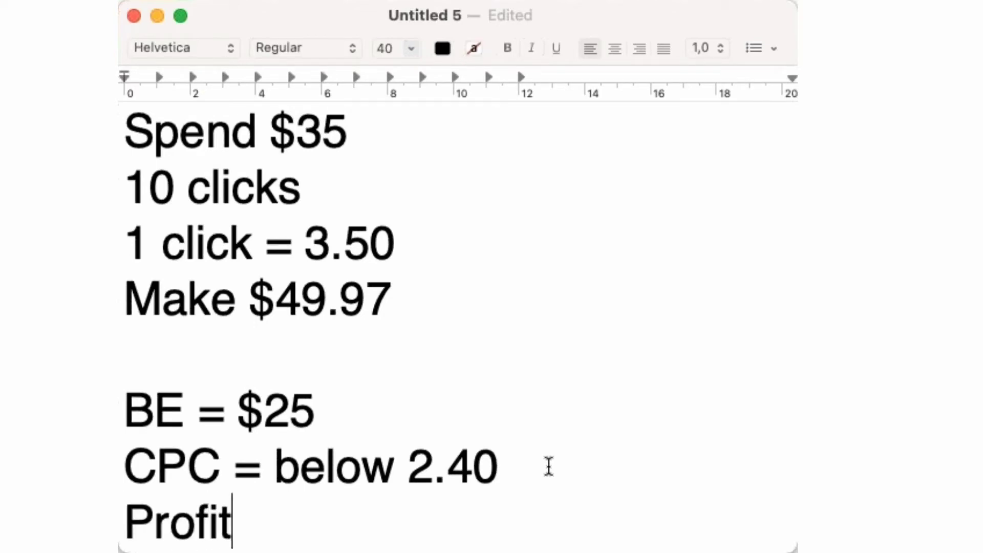
key(Return)
text(or)
key(Return)
text(Ranking)
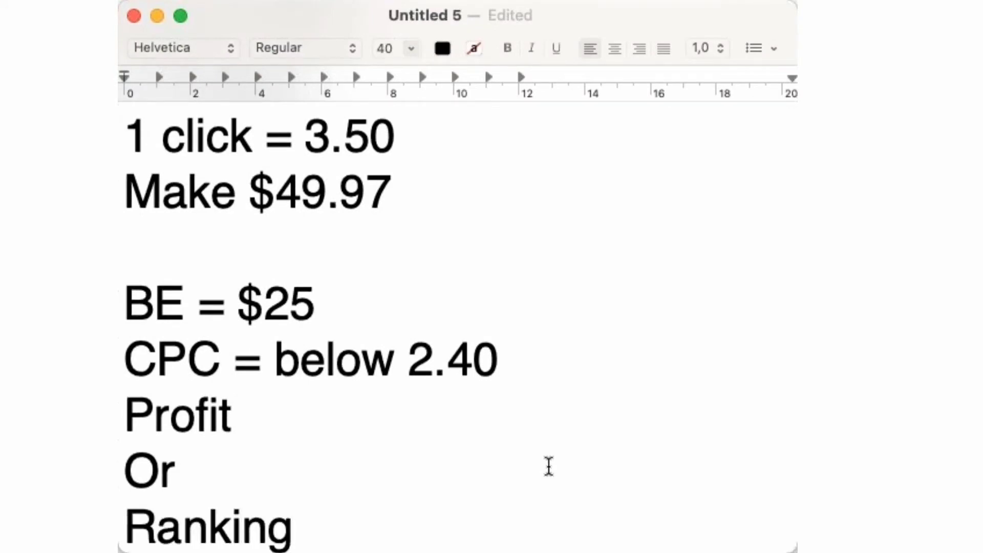
Start a new line below "Ranking" and change the CPC line to read "CPC = below 2.50".
key(Return)
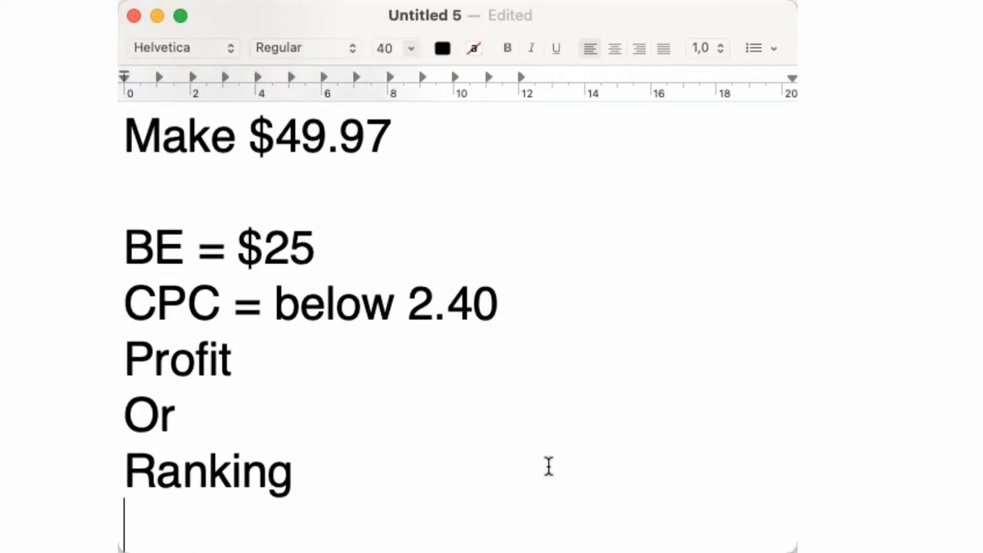
click(357, 380)
scroll(475, 300, up, 3)
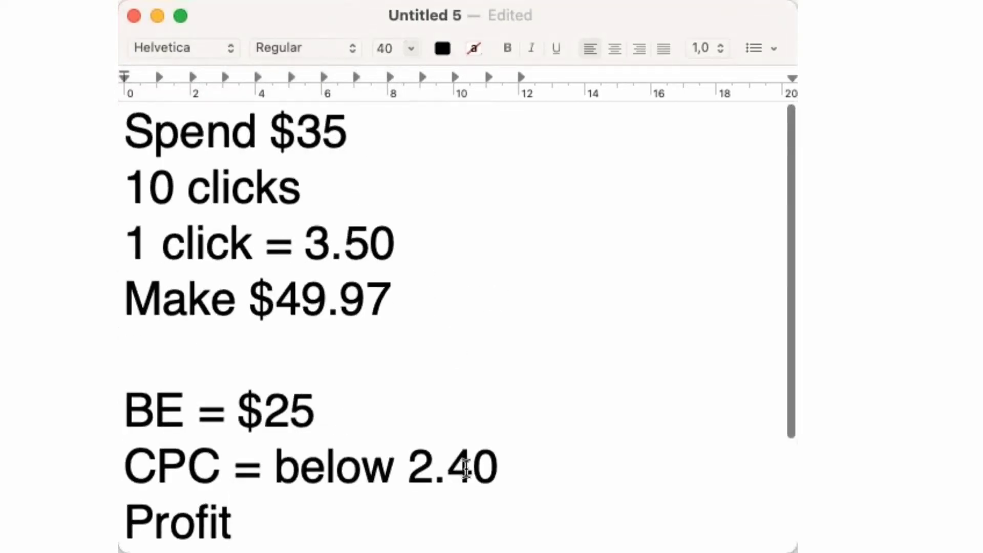
click(472, 464)
key(BackSpace)
text(5)
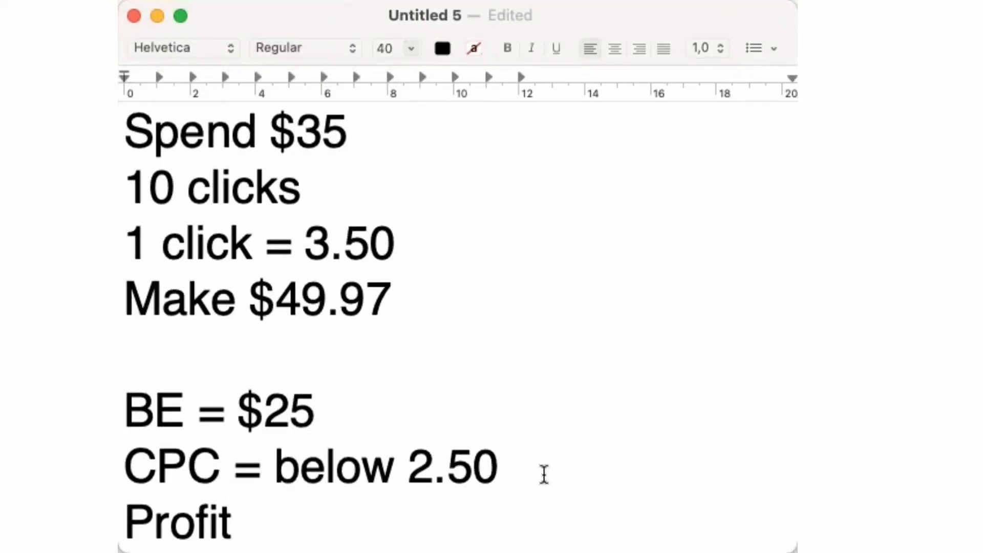
click(544, 475)
Highlight the word "Ranking" at the end of the notes.
scroll(378, 518, down, 3)
scroll(367, 512, down, 2)
key(Down)
key(Down)
key(Down)
key(shift+alt+Left)
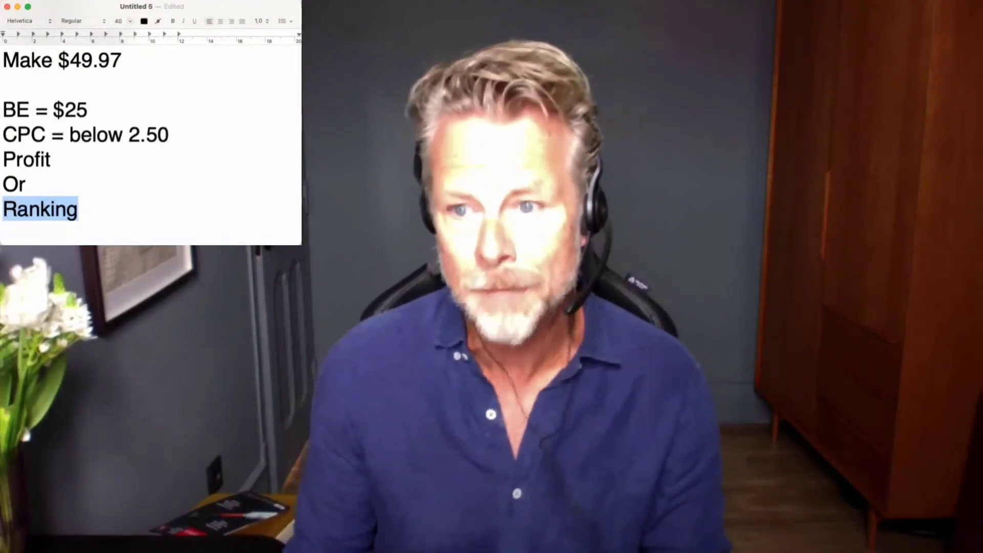
click(271, 11)
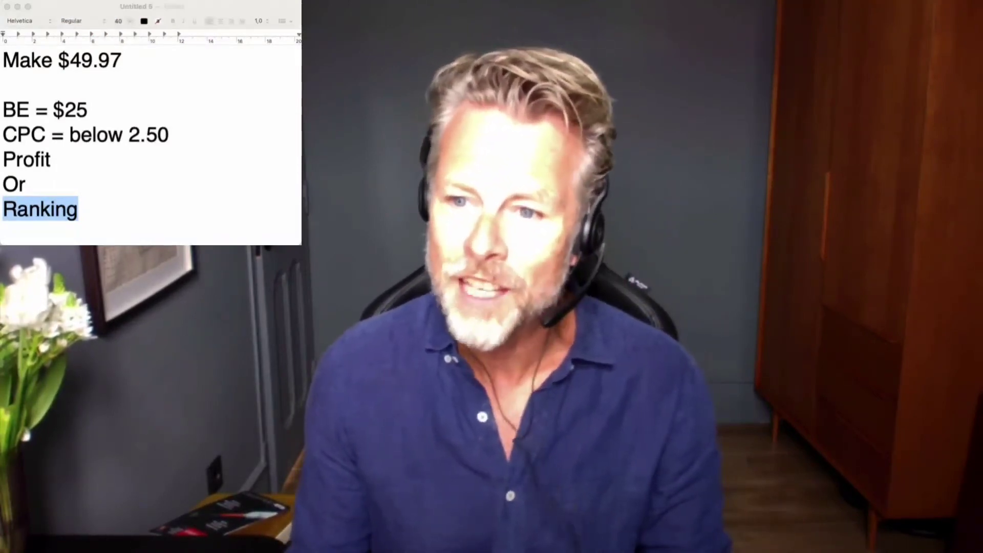
click(274, 11)
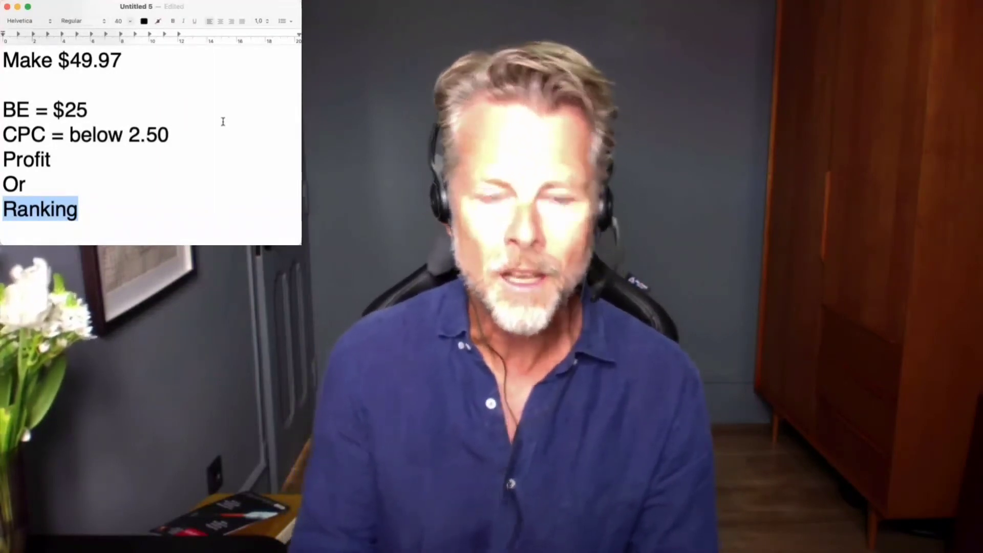
Switch to the Sponsored Products search term report in the browser and highlight the whole yellow-marked b07k2vvtdh row for review.
key(super+Tab)
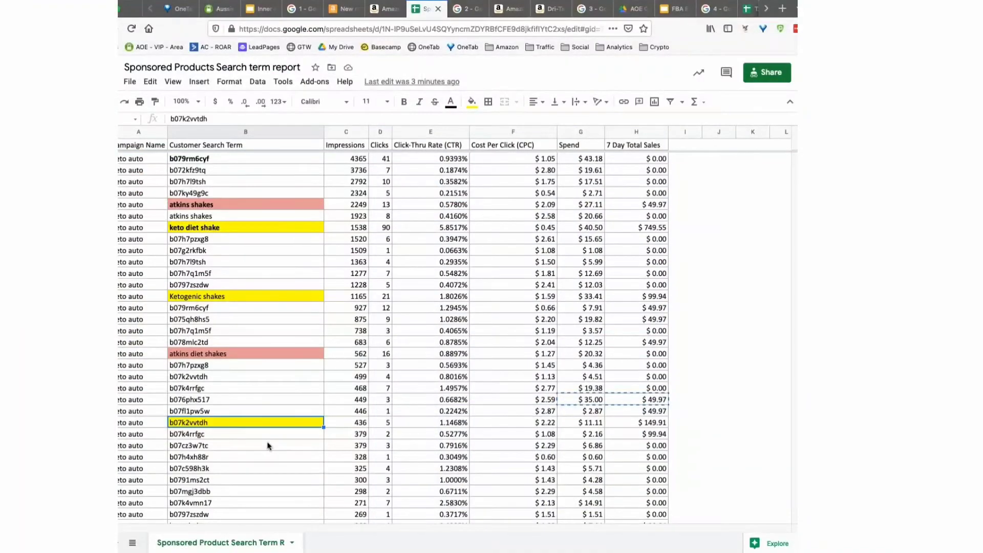
click(165, 425)
key(shift+space)
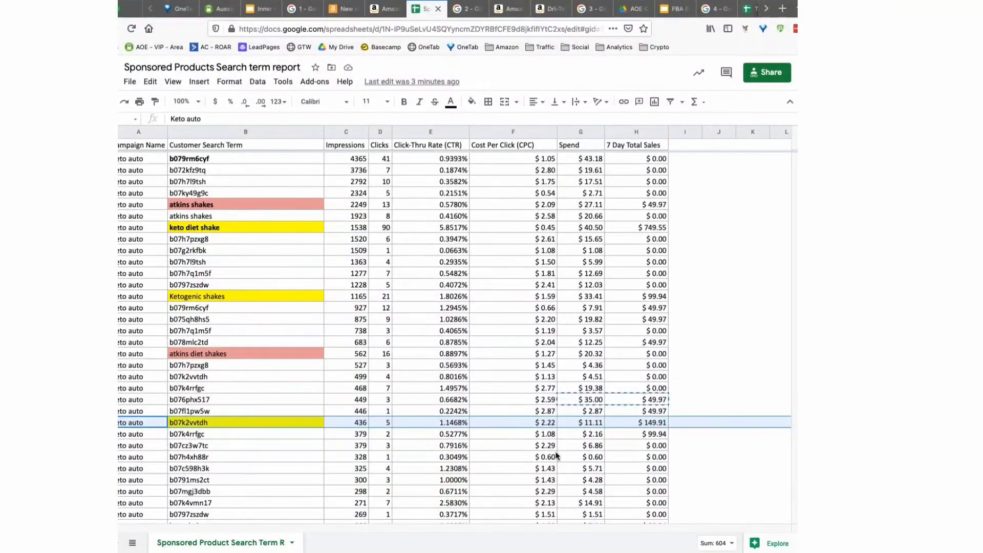
click(354, 388)
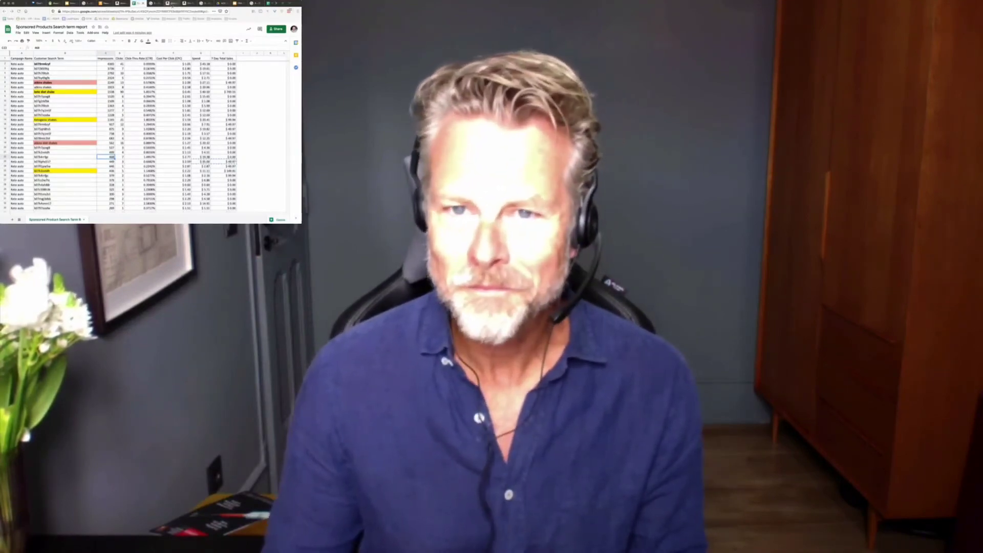
Switch to the open Amazon results page listing men's green T-shirts.
click(171, 4)
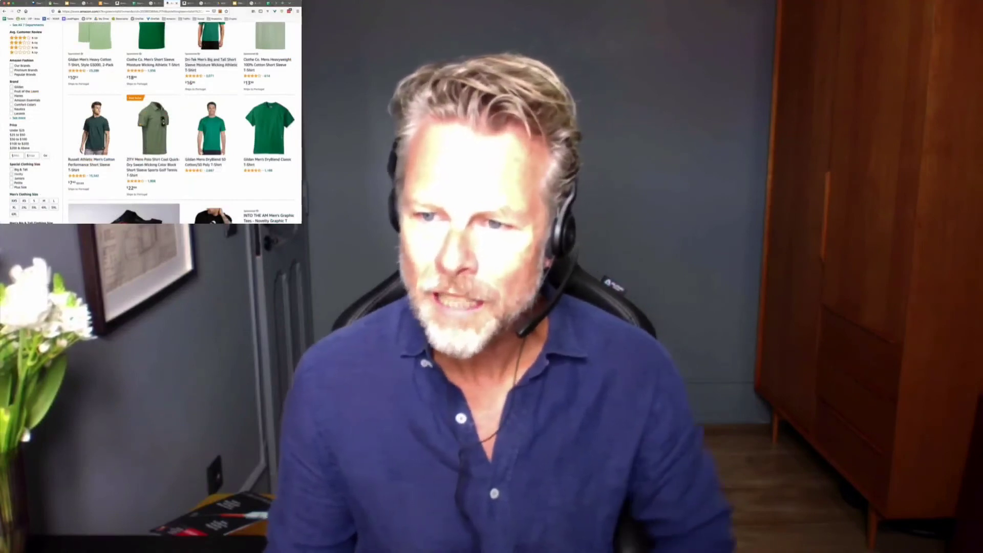